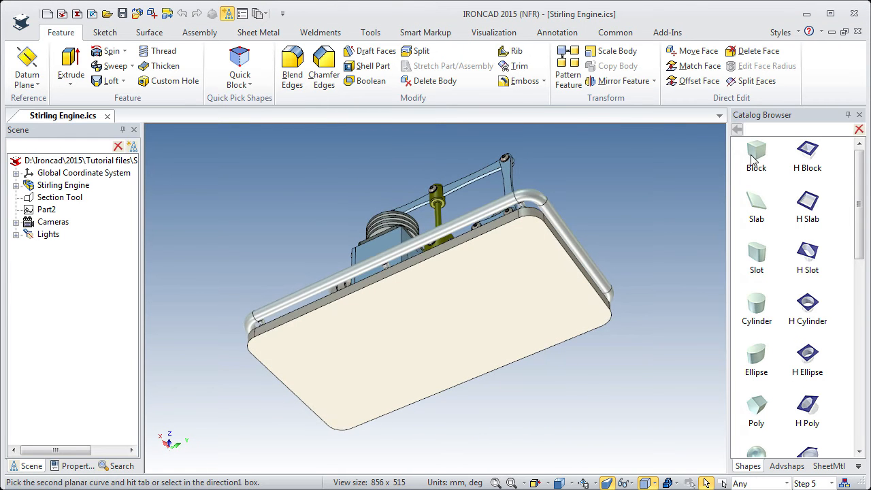
# - Add a Block shape as a separate part on the underside of the engine's base plate
pyautogui.moveTo(758, 151); pyautogui.dragTo(430, 335)
pyautogui.moveTo(430, 335); pyautogui.dragTo(430, 333, button='right')
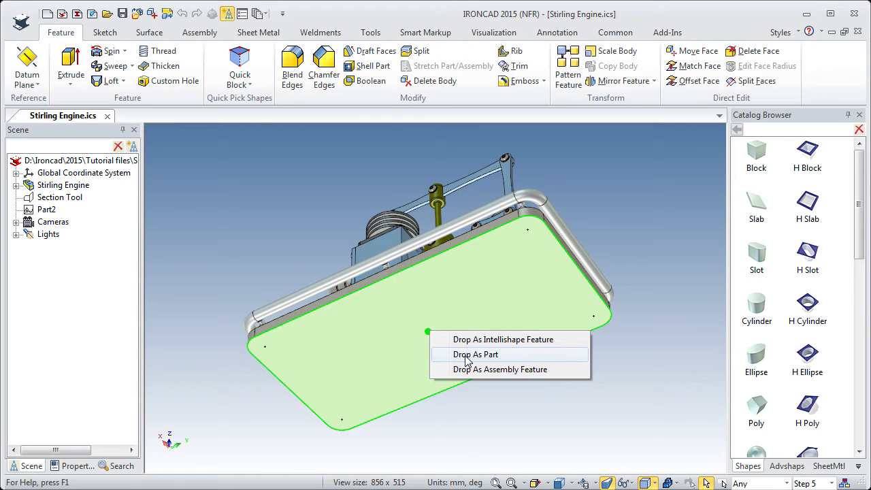
pyautogui.click(467, 360)
pyautogui.click(436, 361)
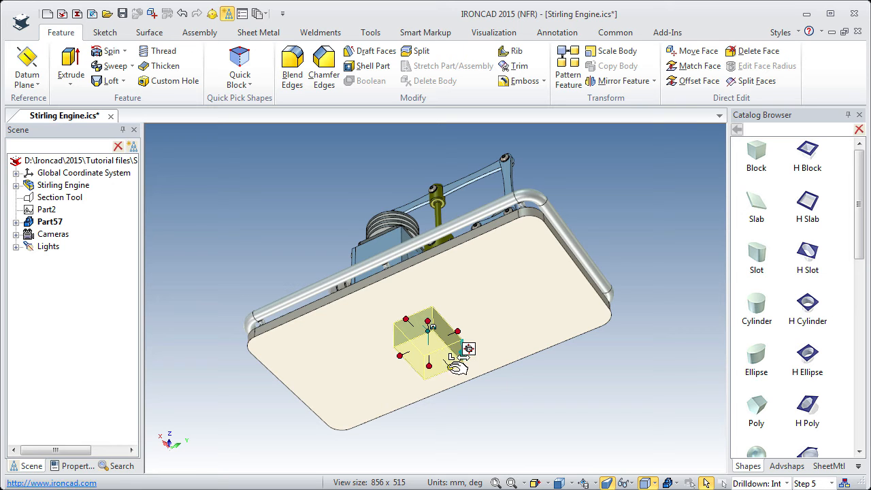
# - Set the new block's length and width to 1200 mm each
pyautogui.click(451, 366)
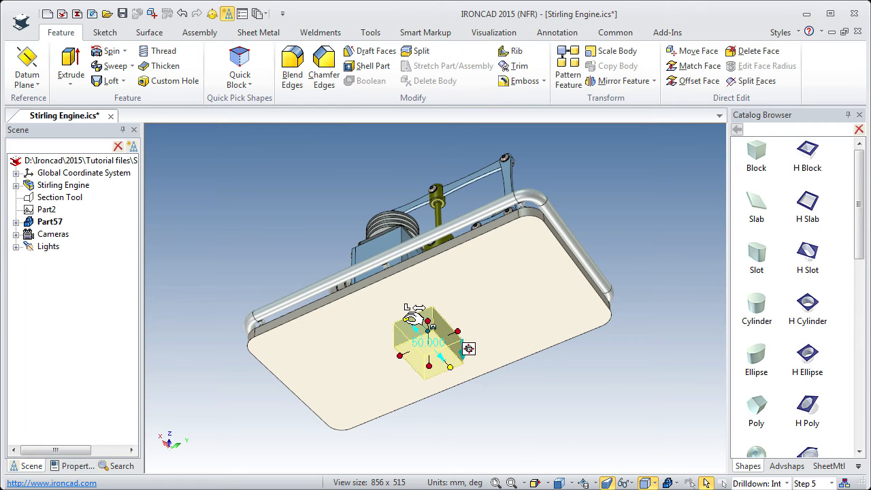
pyautogui.write('1')
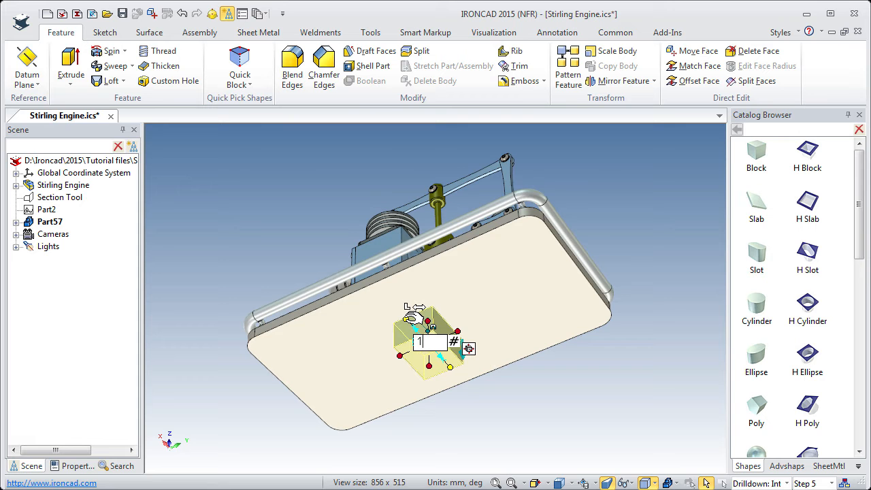
pyautogui.press('Return')
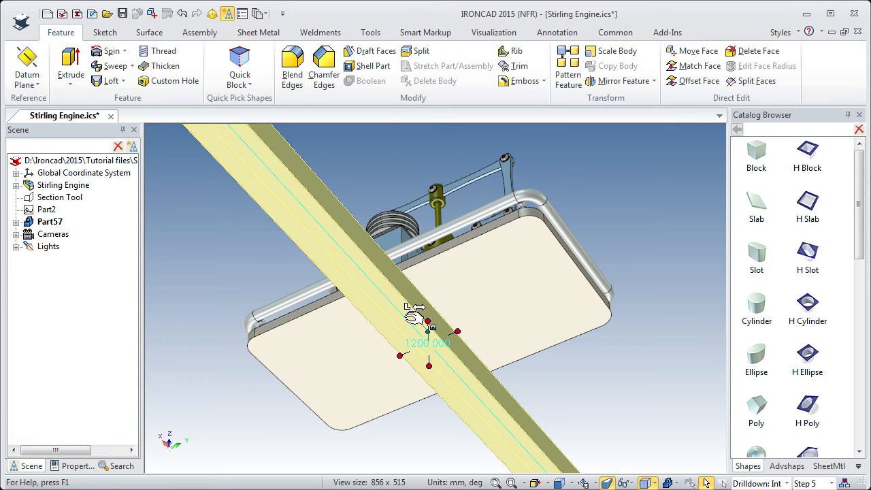
pyautogui.click(401, 354)
pyautogui.click(458, 332)
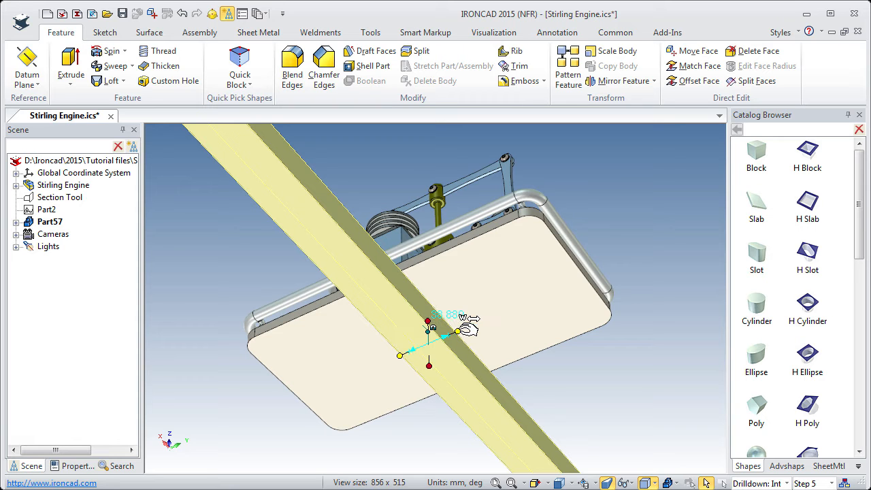
pyautogui.write('1')
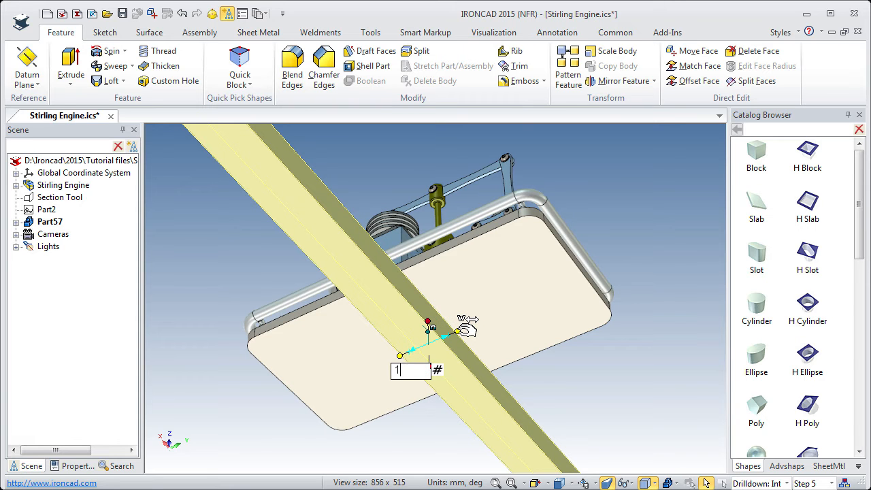
pyautogui.write('200')
pyautogui.press('Return')
# - Restore the saved Render View camera
pyautogui.press('F3')
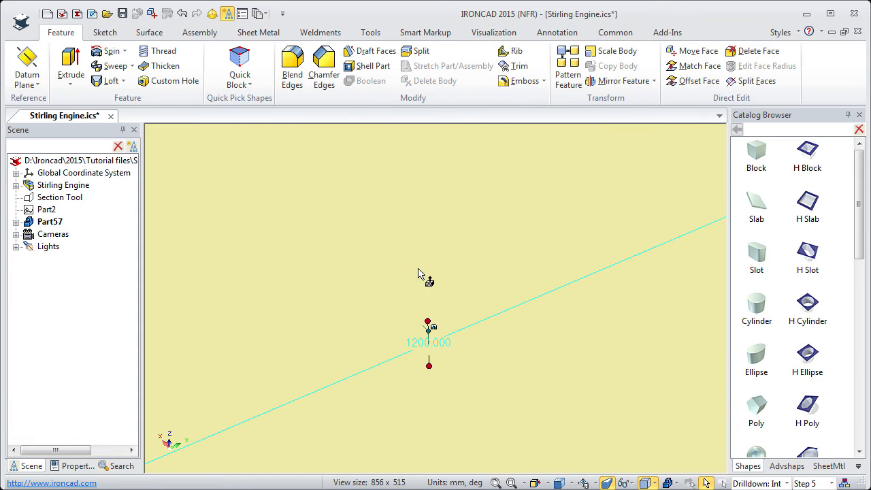
pyautogui.moveTo(433, 268); pyautogui.dragTo(497, 356)
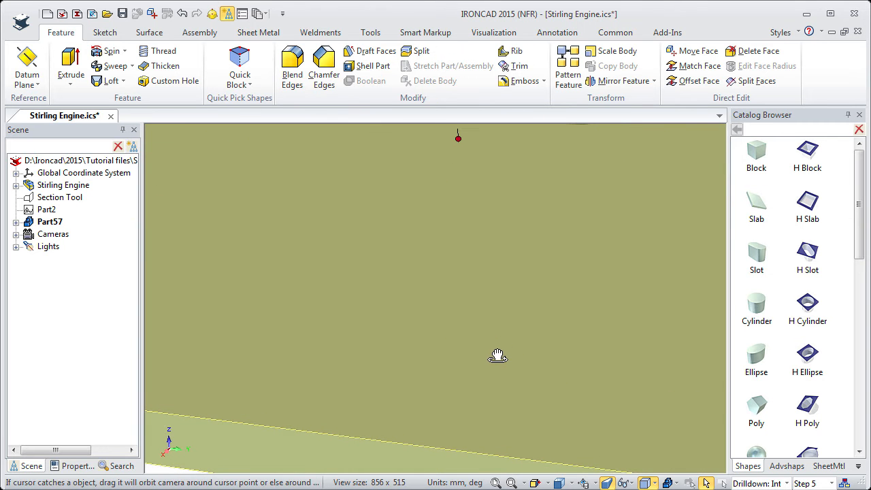
pyautogui.click(594, 480)
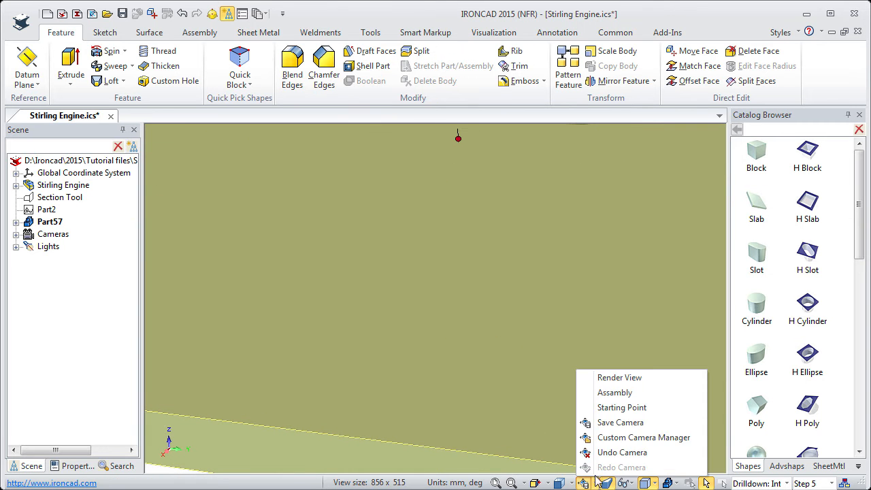
pyautogui.click(610, 378)
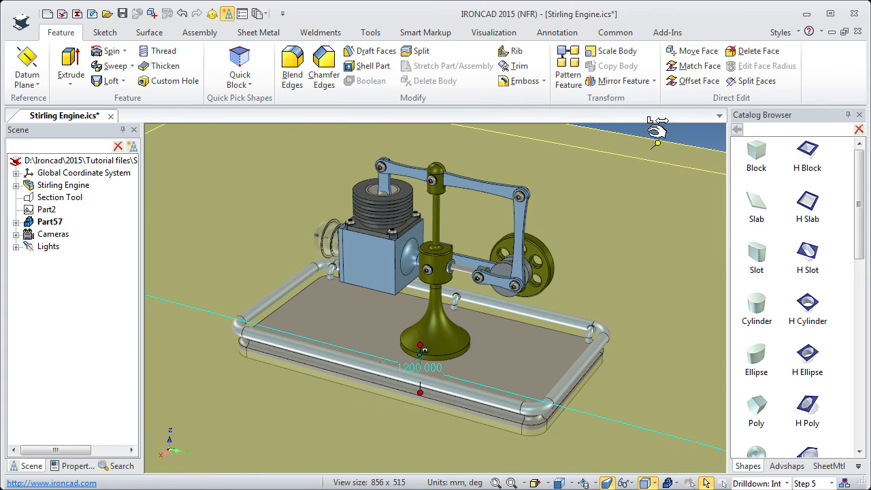
# - Reframe the engine so the block fills the background and save this view as a camera named Render View
pyautogui.moveTo(242, 226); pyautogui.dragTo(242, 243, button='middle')
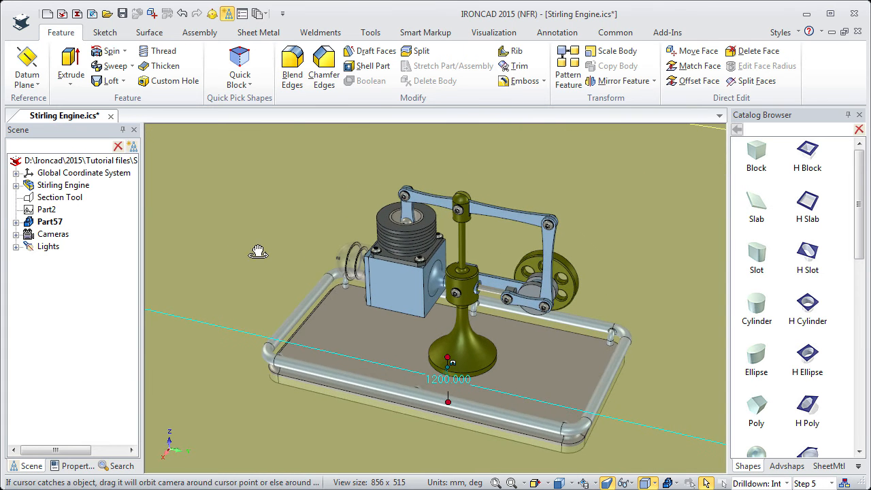
pyautogui.keyDown('shift'); pyautogui.moveTo(527, 350); pyautogui.dragTo(509, 334, button='middle'); pyautogui.keyUp('shift')
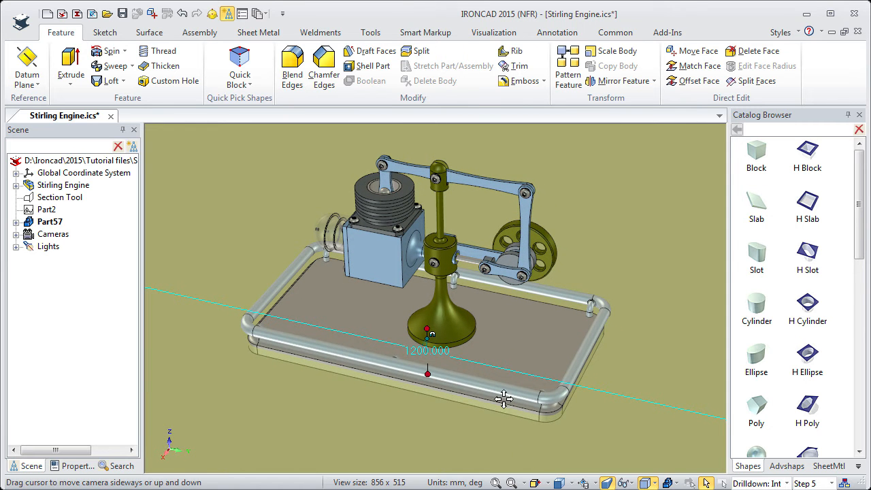
pyautogui.click(595, 483)
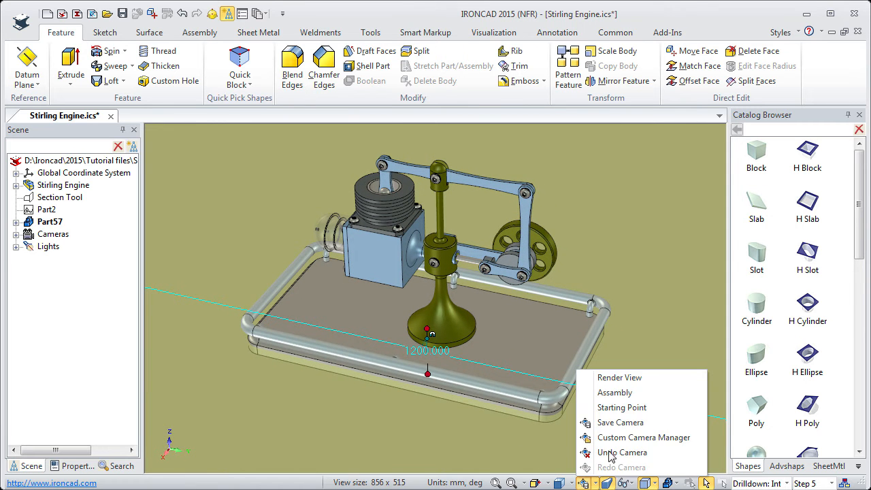
pyautogui.click(615, 423)
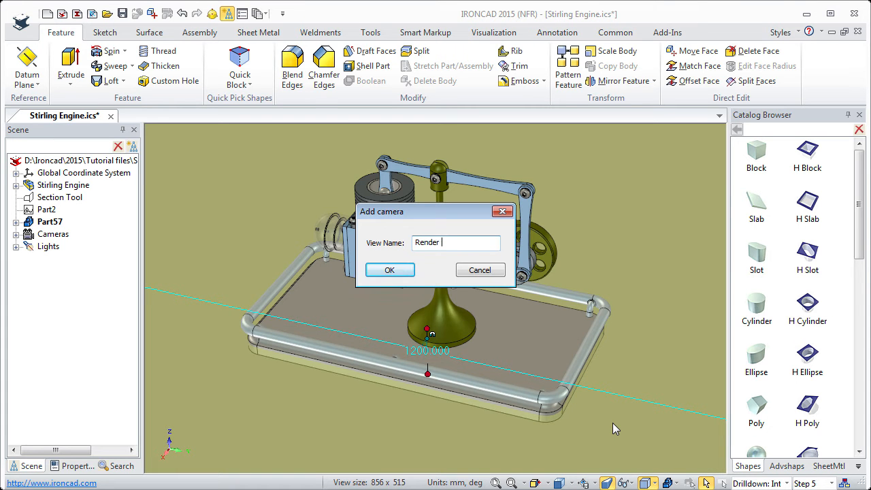
pyautogui.write('Render View')
pyautogui.press('Return')
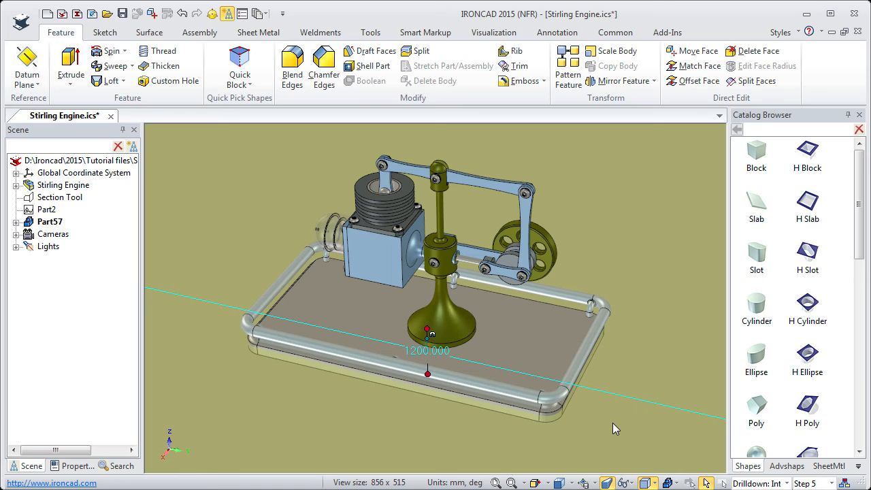
# - Delete the older of the two Render View cameras in the Custom Camera Manager and check the saved camera list
pyautogui.click(596, 483)
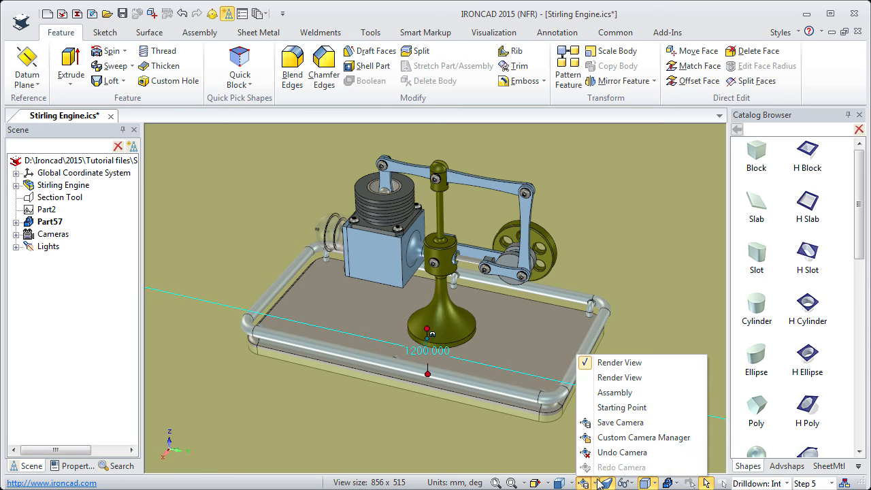
pyautogui.click(610, 439)
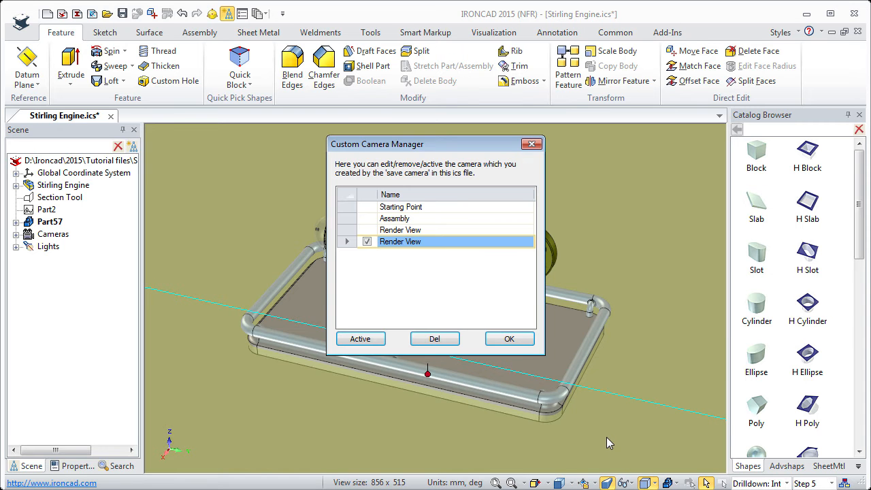
pyautogui.click(418, 229)
pyautogui.click(434, 338)
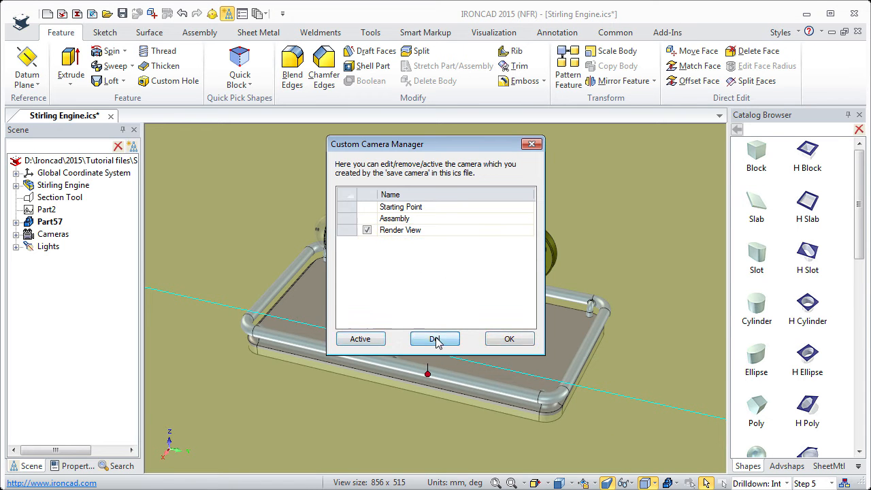
pyautogui.click(509, 340)
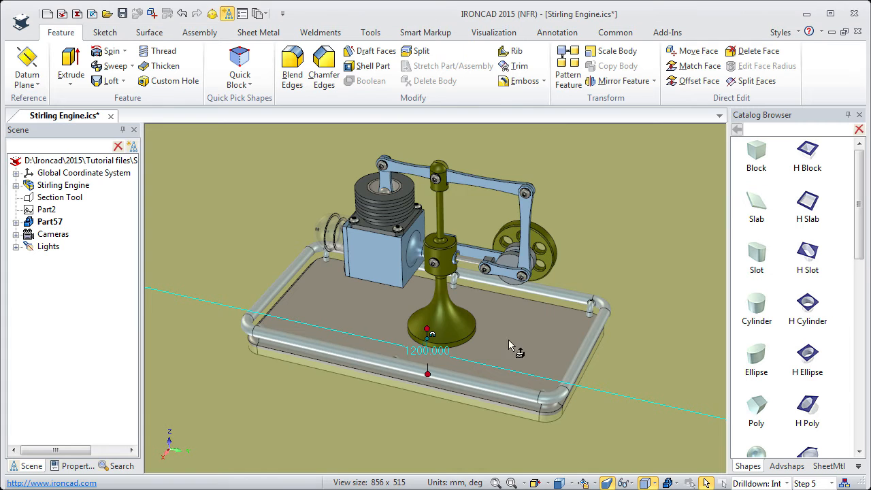
pyautogui.click(594, 484)
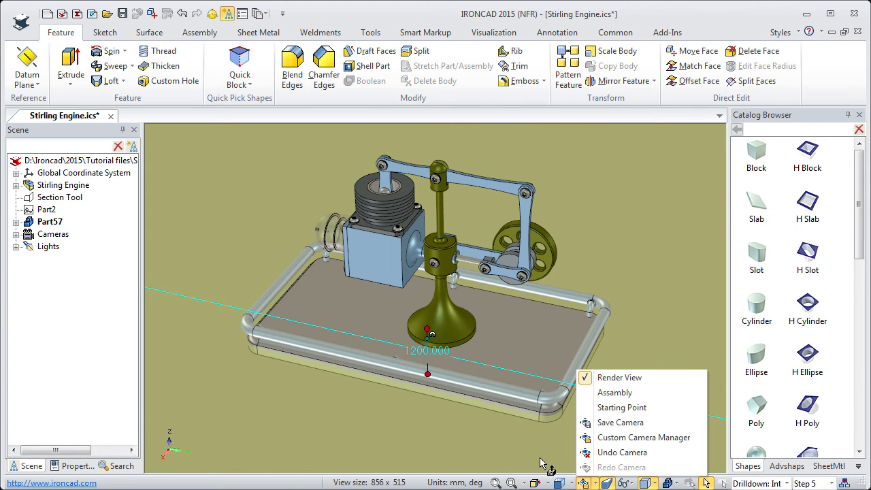
pyautogui.click(115, 303)
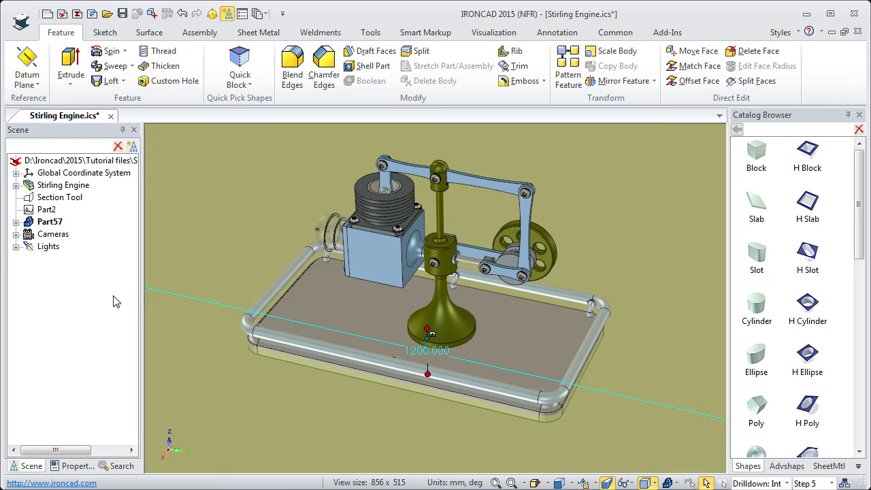
# - Rename the new block part as Table Top
pyautogui.click(49, 224)
pyautogui.click(49, 224)
pyautogui.write('Table Top')
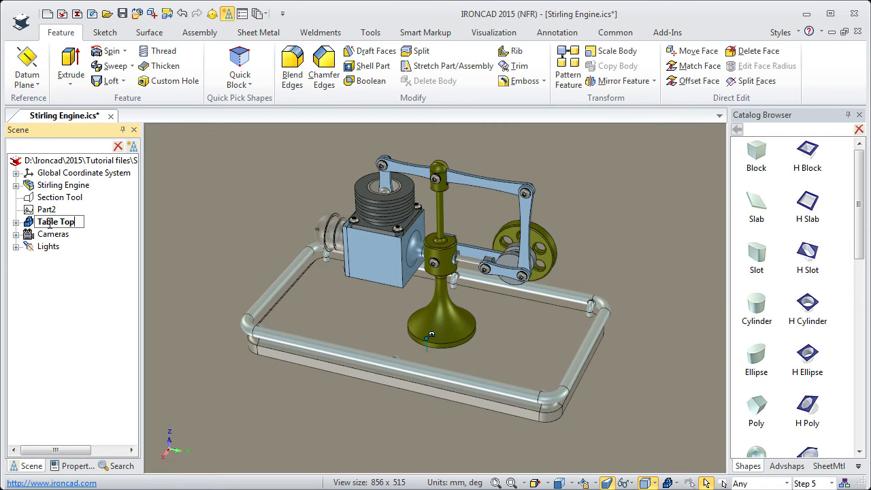
pyautogui.press('Return')
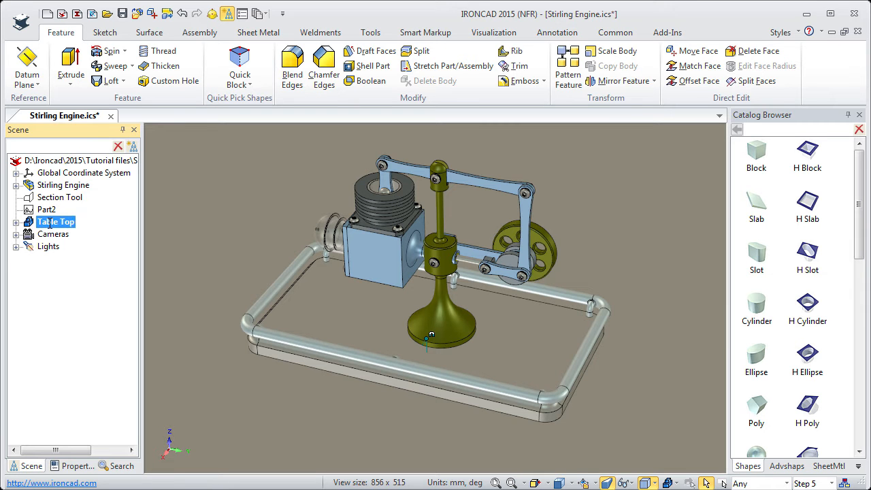
pyautogui.click(94, 286)
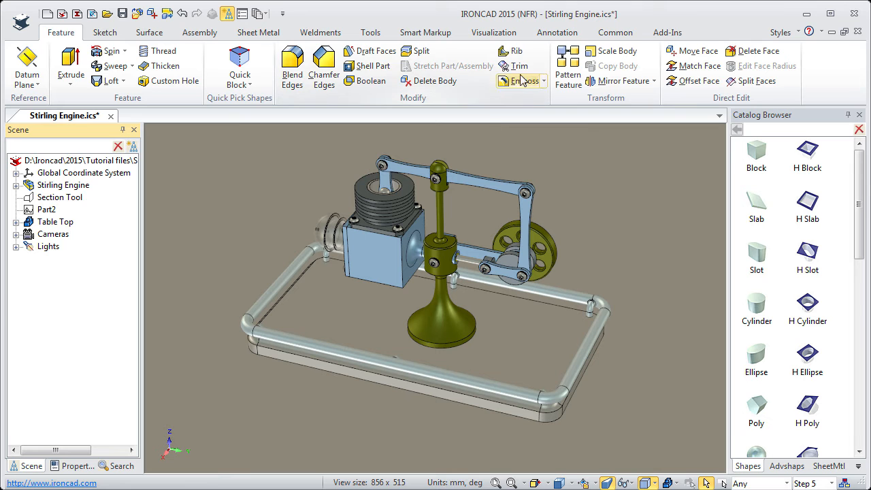
# - Load the AdvMaterial.icc catalog from the Scene catalogs folder
pyautogui.click(612, 34)
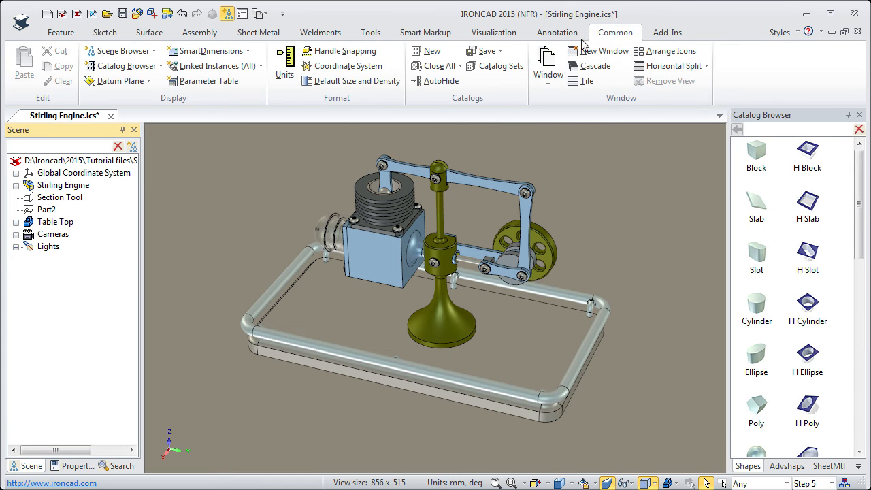
pyautogui.click(459, 66)
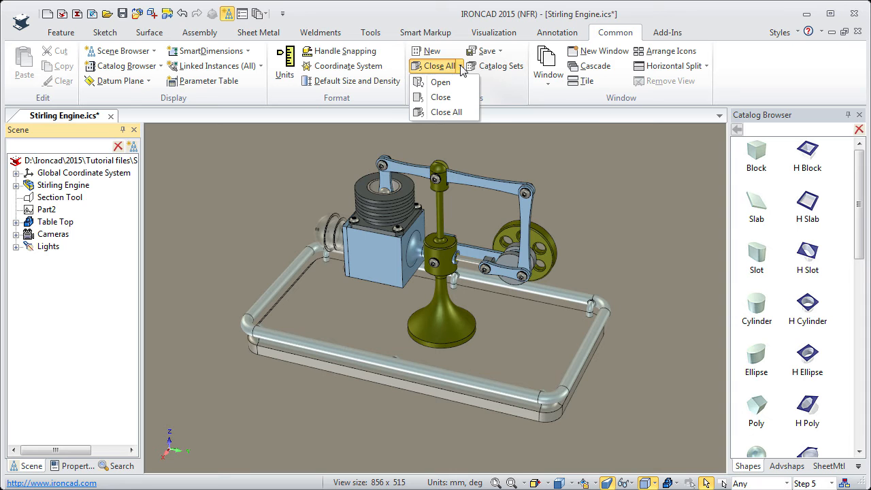
pyautogui.click(444, 102)
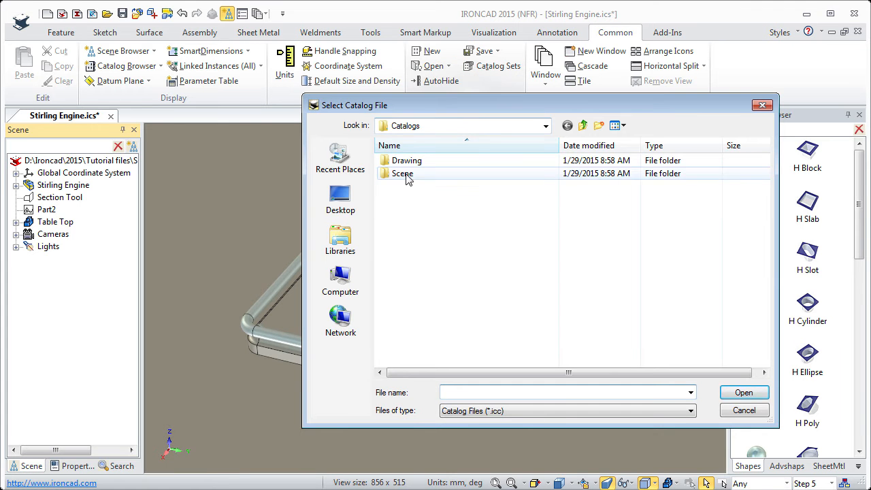
pyautogui.doubleClick(398, 174)
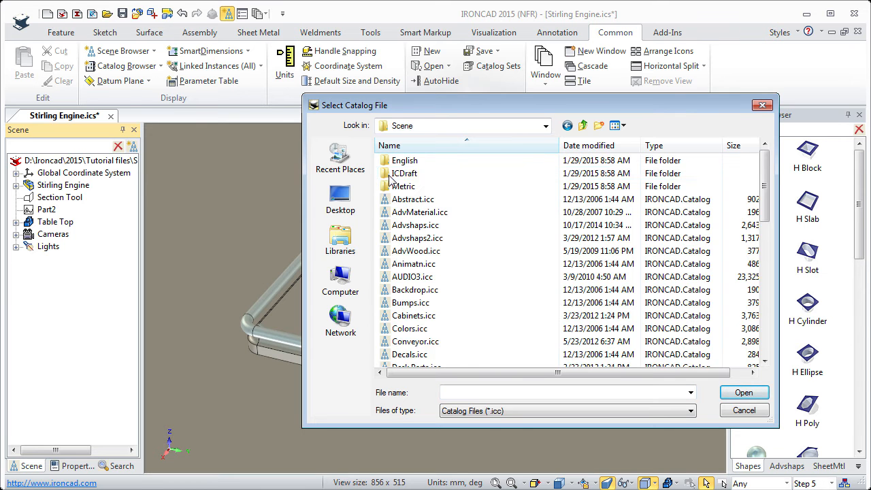
pyautogui.doubleClick(398, 213)
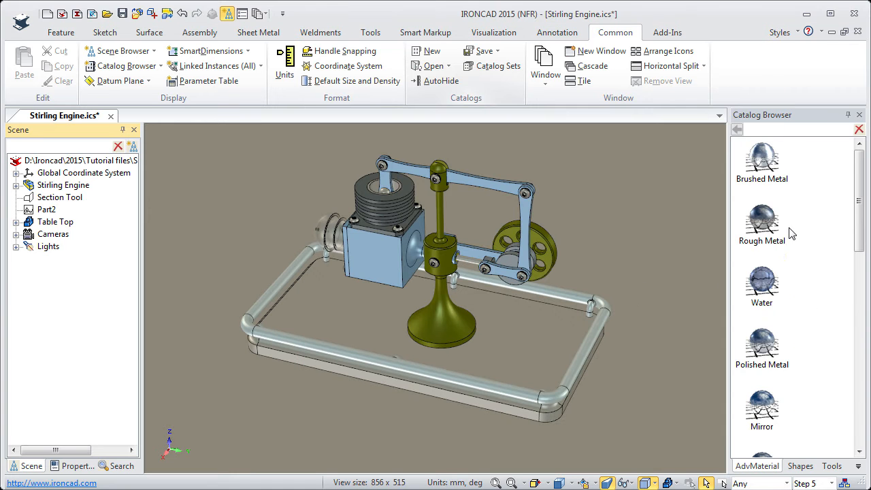
# - Apply Brushed Metal to the light blue cube-shaped housing below the finned cylinder, replacing its individual surface styles
pyautogui.moveTo(859, 196)
pyautogui.mouseDown()
pyautogui.moveTo(858, 384)
pyautogui.moveTo(859, 202)
pyautogui.mouseUp()
pyautogui.keyDown('ctrl'); pyautogui.moveTo(420, 267); pyautogui.dragTo(404, 207, button='middle'); pyautogui.keyUp('ctrl')
pyautogui.keyDown('shift'); pyautogui.moveTo(392, 247); pyautogui.dragTo(448, 216, button='middle'); pyautogui.keyUp('shift')
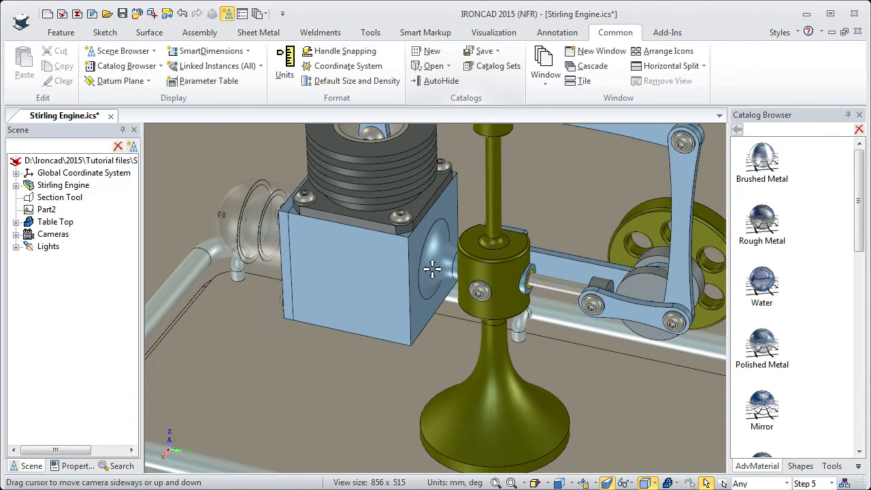
pyautogui.keyDown('shift'); pyautogui.moveTo(437, 261); pyautogui.dragTo(448, 281, button='middle'); pyautogui.keyUp('shift')
pyautogui.click(767, 158)
pyautogui.moveTo(767, 157); pyautogui.dragTo(360, 299)
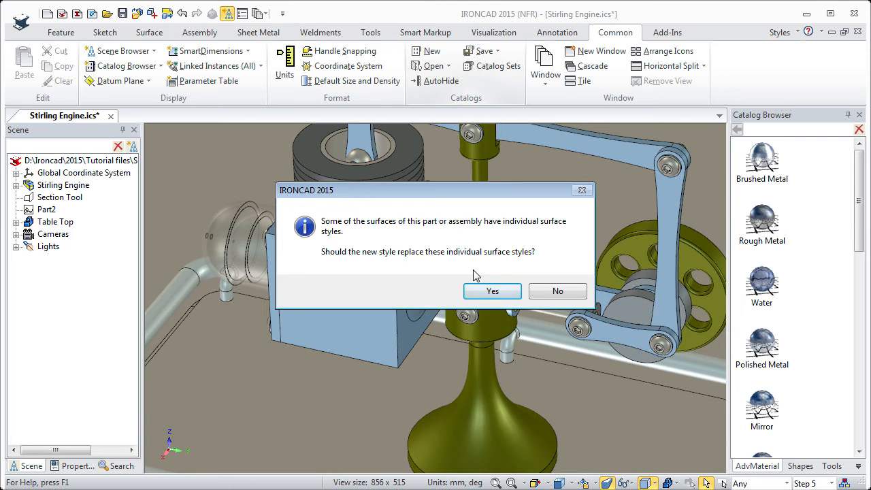
pyautogui.moveTo(474, 196); pyautogui.dragTo(498, 334)
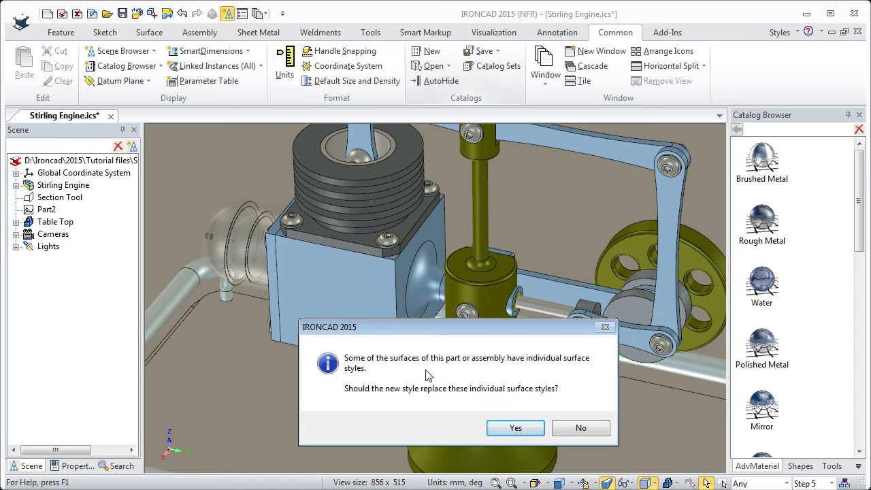
pyautogui.click(516, 429)
# - Apply Brushed Metal to the thin plate on the housing's glass-bulb side and to the light blue arm behind the column
pyautogui.moveTo(763, 157)
pyautogui.mouseDown()
pyautogui.moveTo(476, 269)
pyautogui.moveTo(270, 281)
pyautogui.mouseUp()
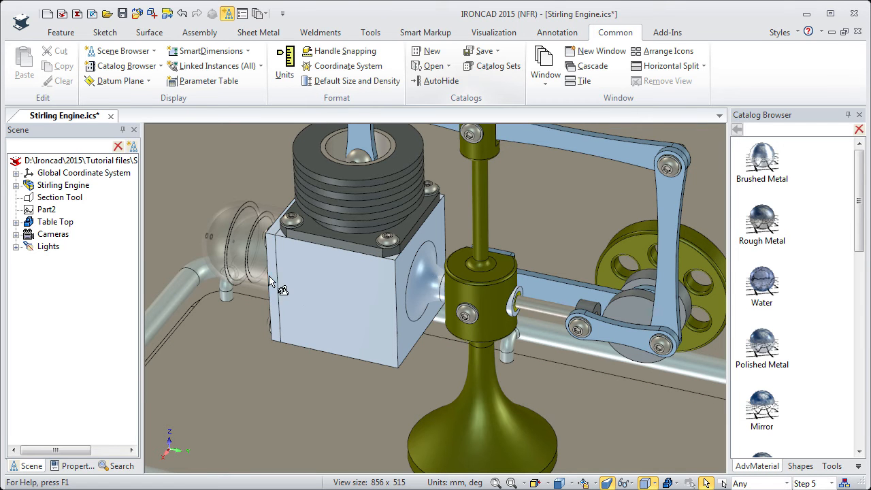
pyautogui.moveTo(769, 157)
pyautogui.mouseDown()
pyautogui.moveTo(617, 243)
pyautogui.moveTo(565, 289)
pyautogui.mouseUp()
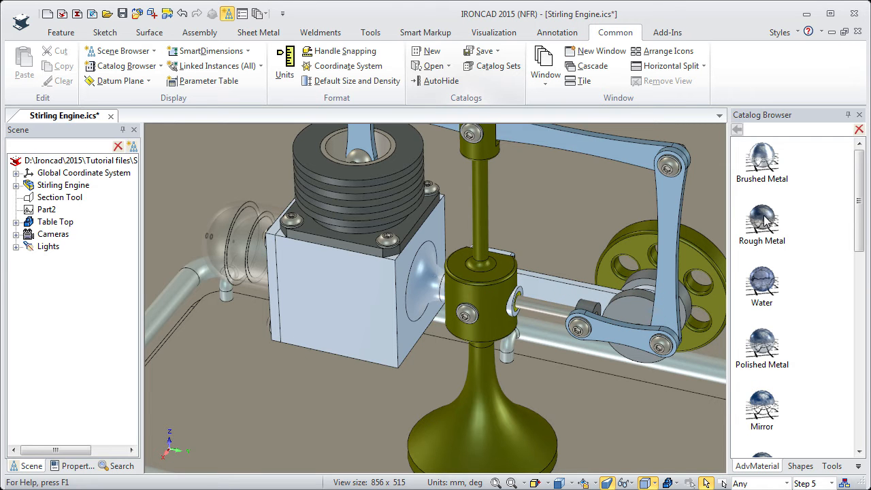
# - Apply Rough Metal to the dark finned cylinder and to the crank's front disc, replacing the disc's individual surface styles
pyautogui.moveTo(766, 219); pyautogui.dragTo(386, 192)
pyautogui.scroll(2, 684, 306)
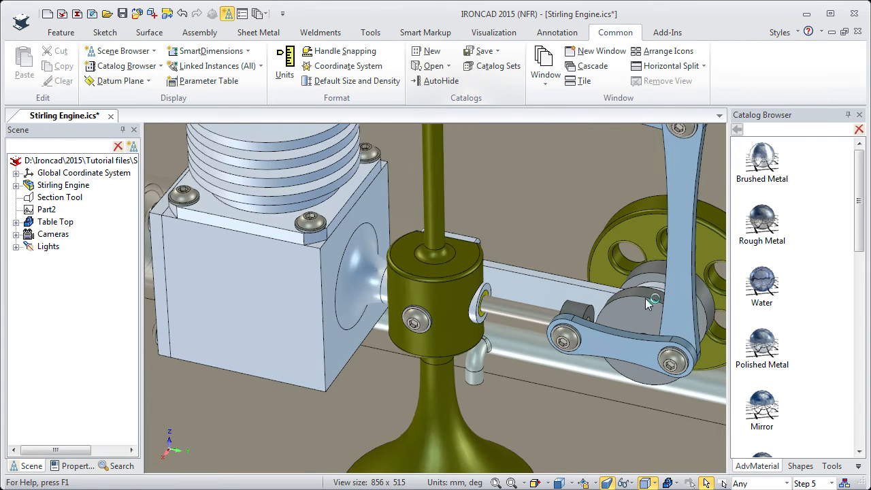
pyautogui.keyDown('shift'); pyautogui.moveTo(659, 304); pyautogui.dragTo(537, 299, button='middle'); pyautogui.keyUp('shift')
pyautogui.moveTo(538, 298); pyautogui.dragTo(531, 313, button='middle')
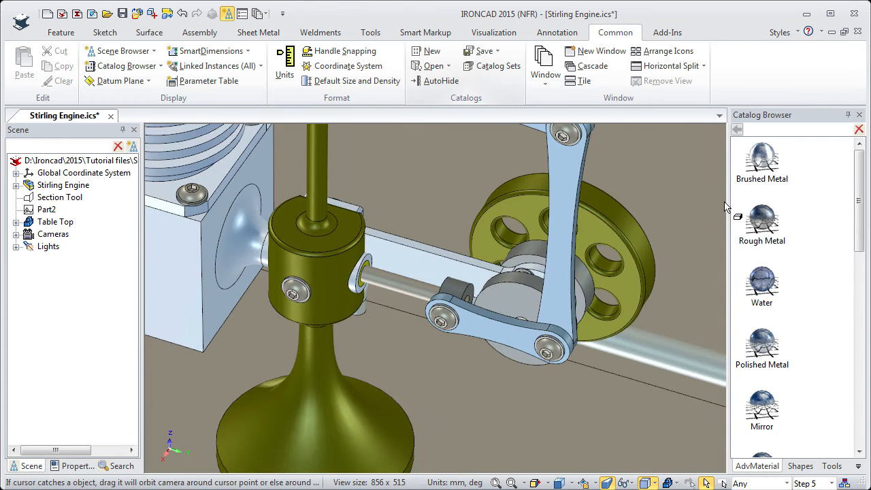
pyautogui.moveTo(767, 225); pyautogui.dragTo(516, 293)
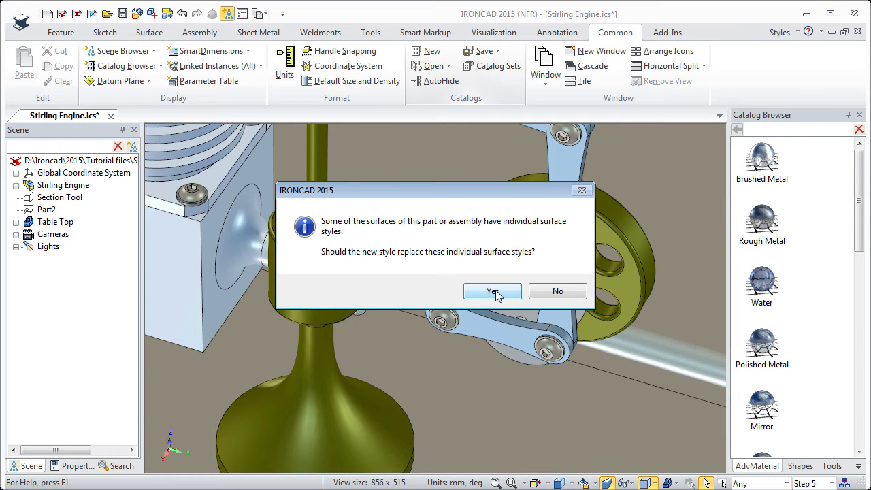
pyautogui.click(494, 292)
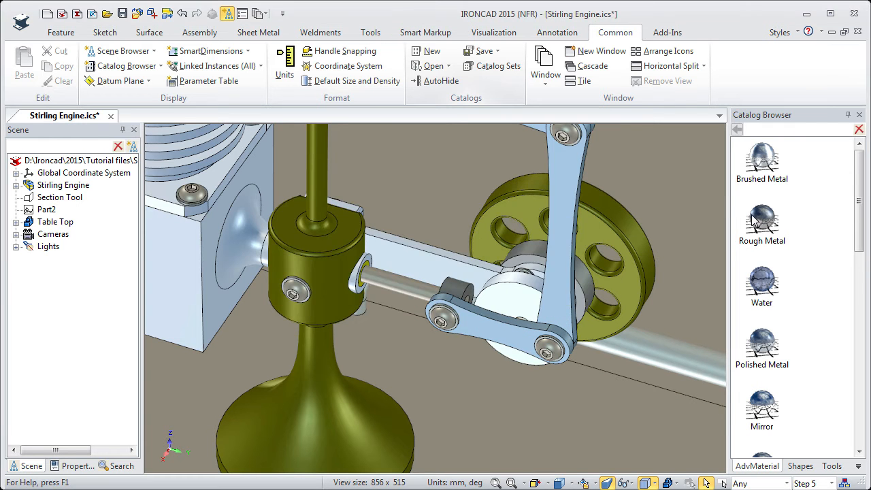
# - Apply Rough Metal to the crank's rear disc and the small rod-end block behind the lower link, replacing their individual surface styles
pyautogui.moveTo(658, 249); pyautogui.dragTo(536, 252)
pyautogui.click(492, 292)
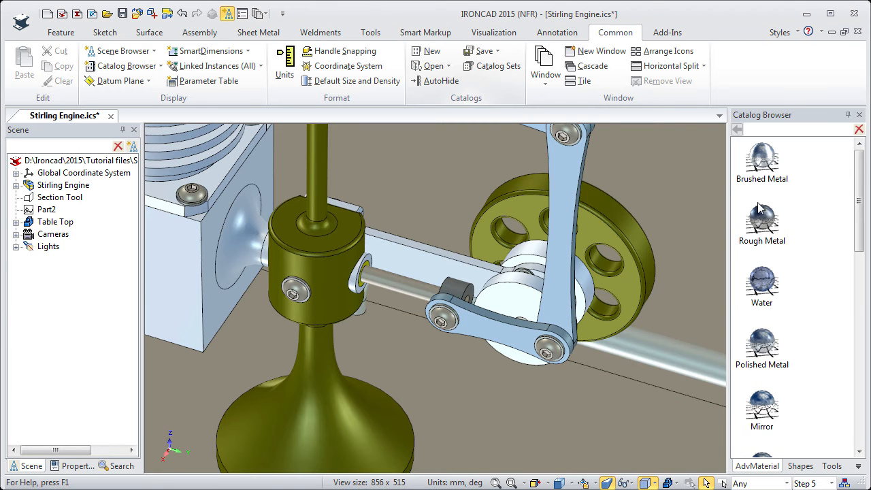
pyautogui.moveTo(767, 222); pyautogui.dragTo(465, 286)
pyautogui.click(493, 291)
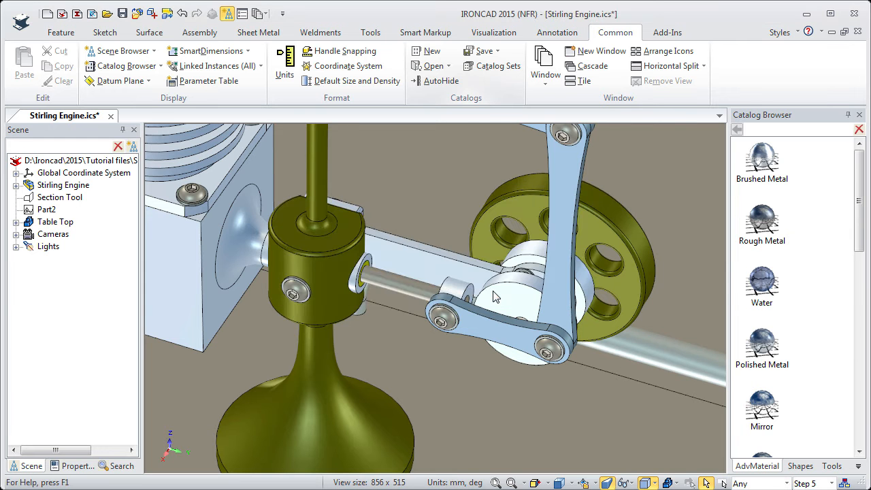
# - Apply Chrome to the olive flywheel and to the horizontal piston rod between the column and the crank
pyautogui.scroll(-2, 497, 301)
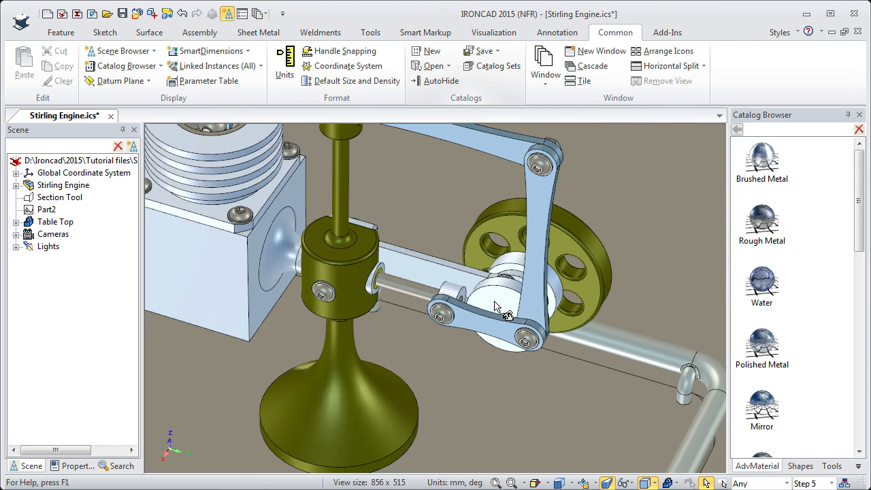
pyautogui.moveTo(505, 312); pyautogui.dragTo(503, 305, button='middle')
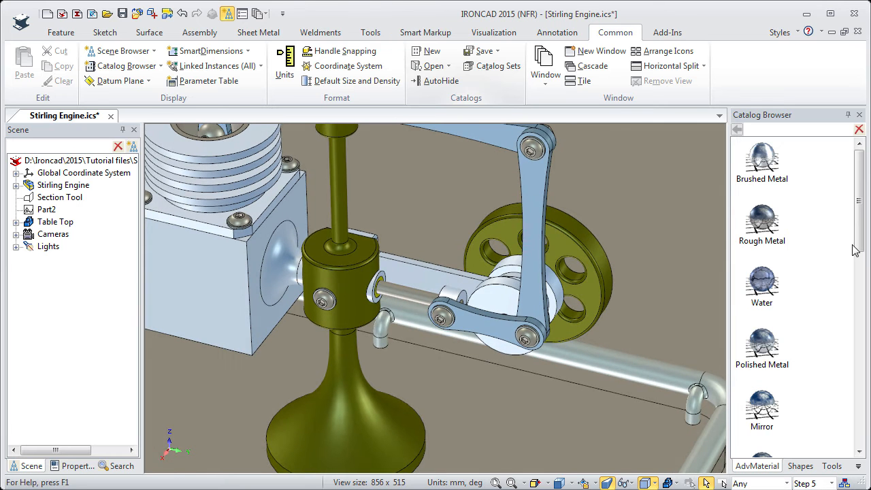
pyautogui.moveTo(861, 237); pyautogui.dragTo(860, 302)
pyautogui.moveTo(772, 275); pyautogui.dragTo(578, 243)
pyautogui.moveTo(778, 282); pyautogui.dragTo(345, 264)
pyautogui.keyDown('shift'); pyautogui.moveTo(306, 227); pyautogui.dragTo(408, 237, button='middle'); pyautogui.keyUp('shift')
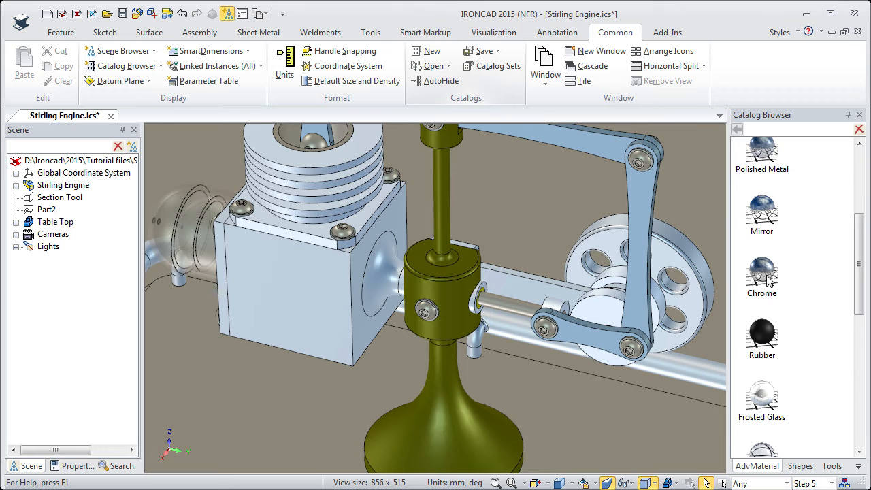
pyautogui.moveTo(768, 281); pyautogui.dragTo(509, 302)
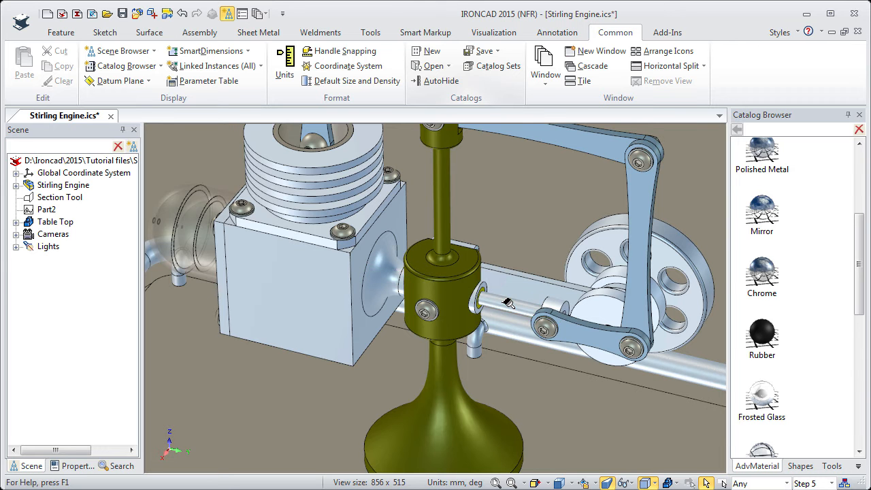
# - Apply Chrome to the inner liner of the finned cylinder, replacing its individual surface styles
pyautogui.keyDown('shift'); pyautogui.moveTo(342, 229); pyautogui.dragTo(392, 330, button='middle'); pyautogui.keyUp('shift')
pyautogui.moveTo(762, 276); pyautogui.dragTo(349, 227)
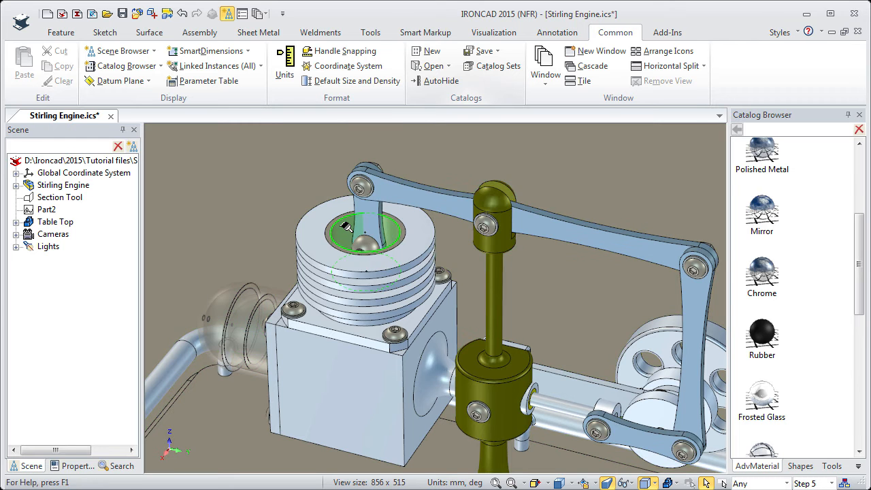
pyautogui.click(491, 292)
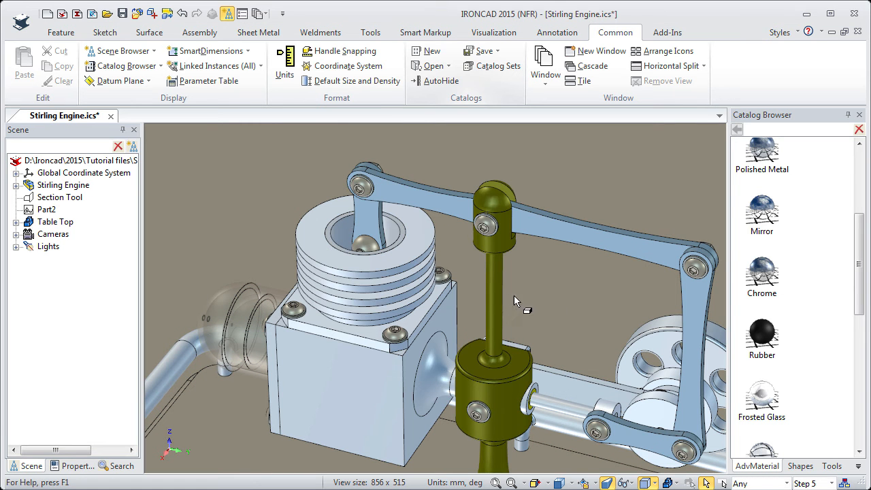
# - Apply Rough Metal to the rounded piston part inside the finned cylinder, replacing its individual surface styles
pyautogui.moveTo(860, 261); pyautogui.dragTo(862, 206)
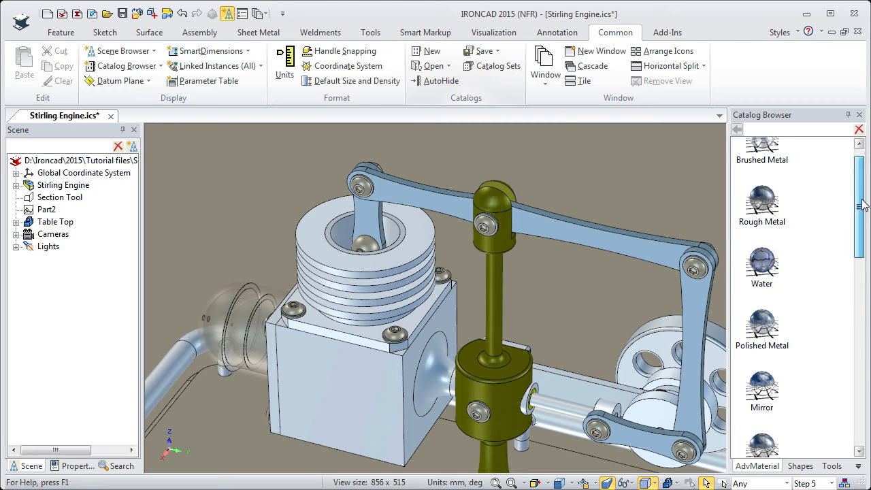
pyautogui.moveTo(727, 207); pyautogui.dragTo(367, 243)
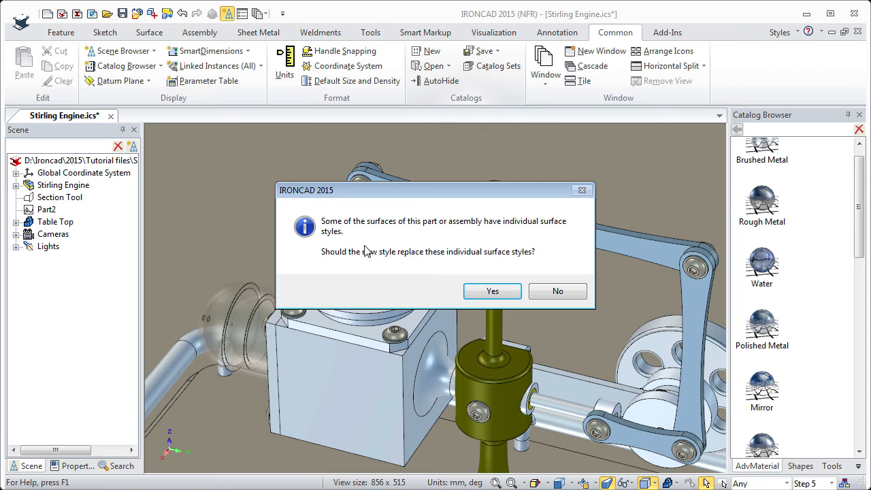
pyautogui.click(487, 291)
# - Apply Chrome to the screw at the lower link's rod end, replacing its individual surface styles
pyautogui.moveTo(460, 318); pyautogui.dragTo(361, 203, button='middle')
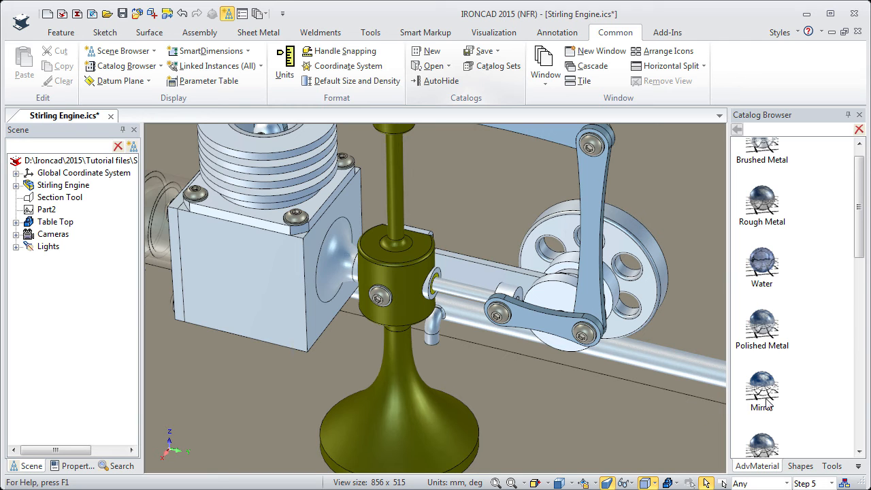
pyautogui.moveTo(860, 253); pyautogui.dragTo(860, 289)
pyautogui.moveTo(763, 330); pyautogui.dragTo(527, 317)
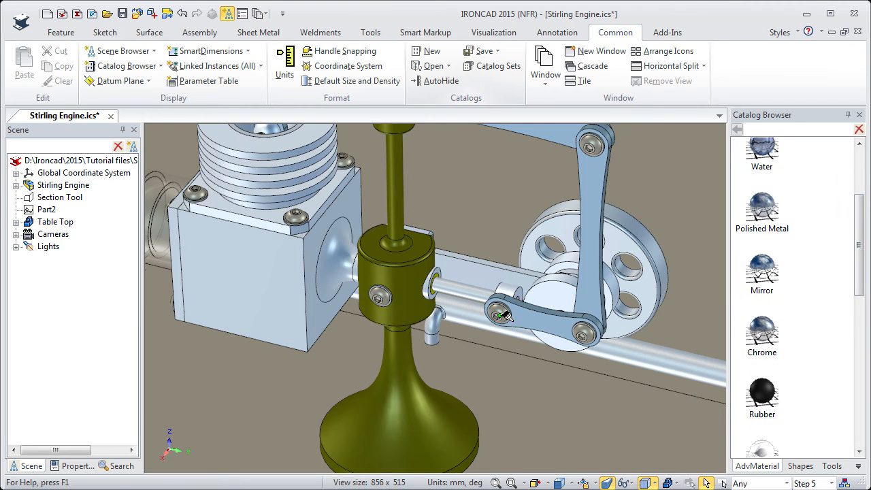
pyautogui.click(493, 291)
# - Copy the lower link screw's style with Fill EyeDropper to the other link screws, the column's top screw and the cylinder flange screws
pyautogui.click(500, 34)
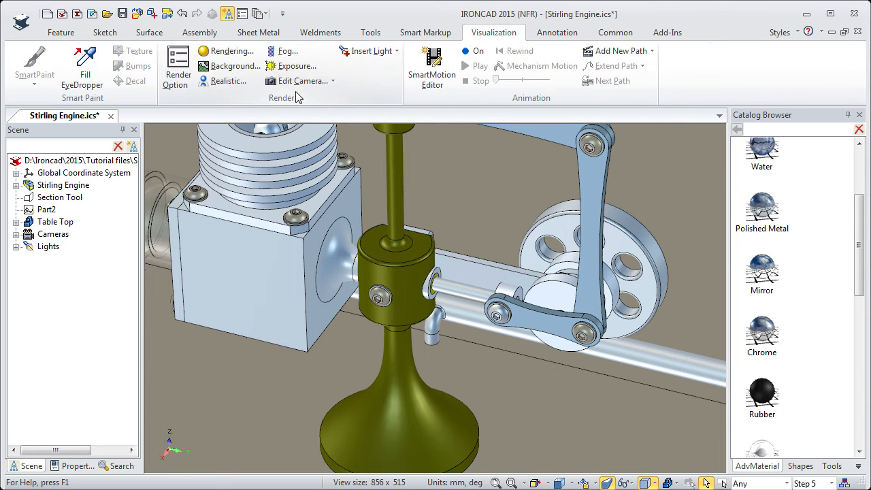
pyautogui.click(88, 61)
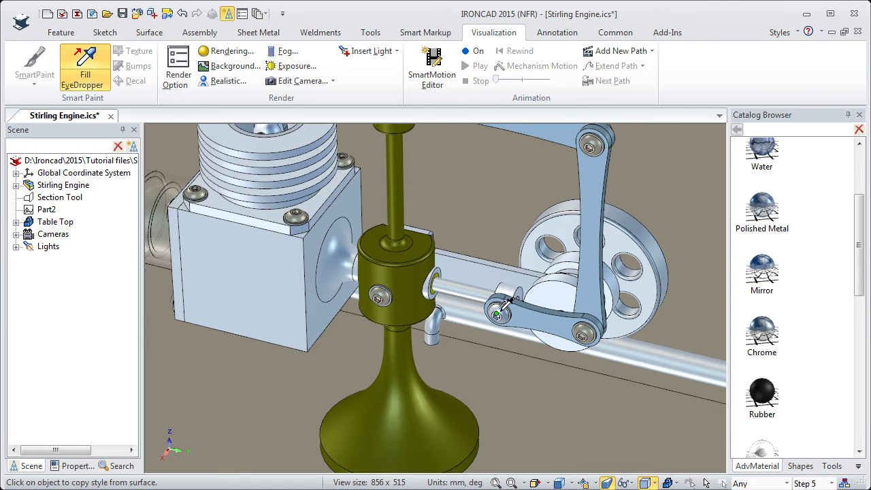
pyautogui.click(501, 310)
pyautogui.click(587, 334)
pyautogui.click(592, 142)
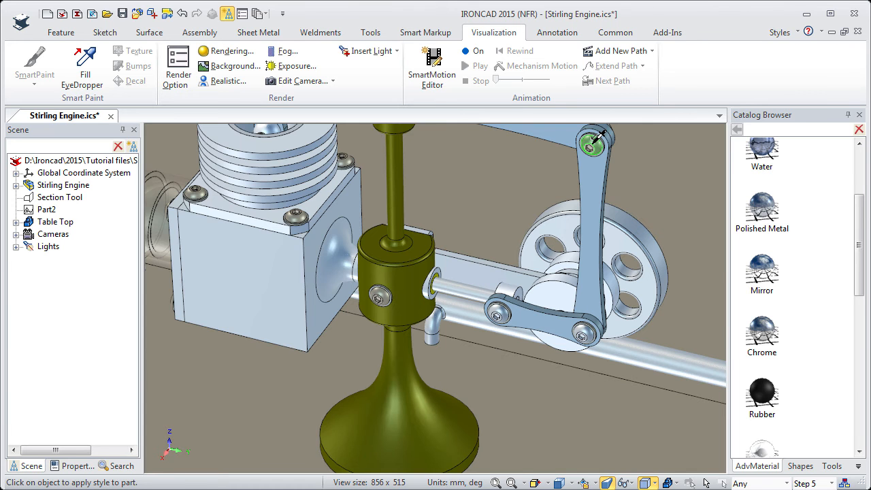
pyautogui.keyDown('shift'); pyautogui.moveTo(447, 219); pyautogui.dragTo(546, 371, button='middle'); pyautogui.keyUp('shift')
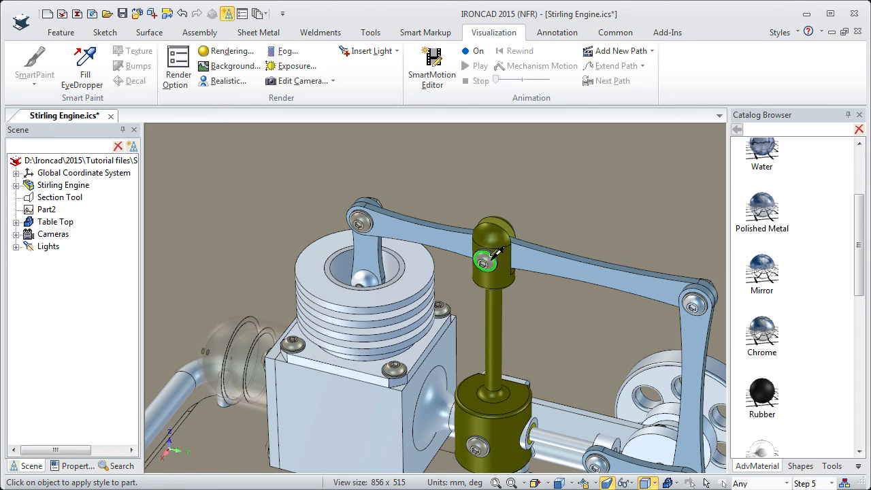
pyautogui.click(488, 260)
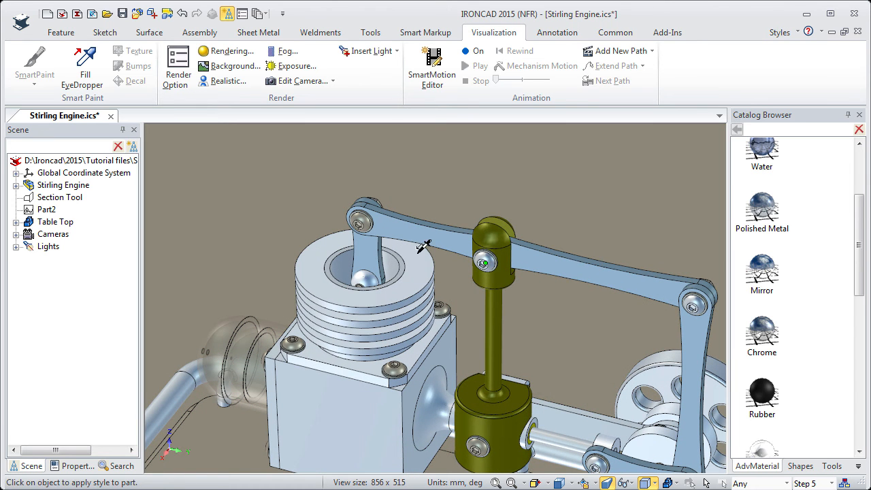
pyautogui.click(361, 220)
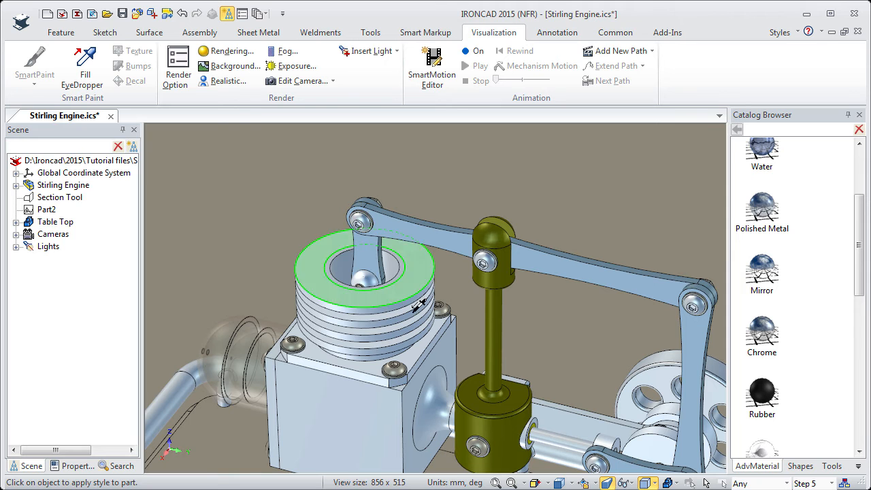
pyautogui.click(396, 367)
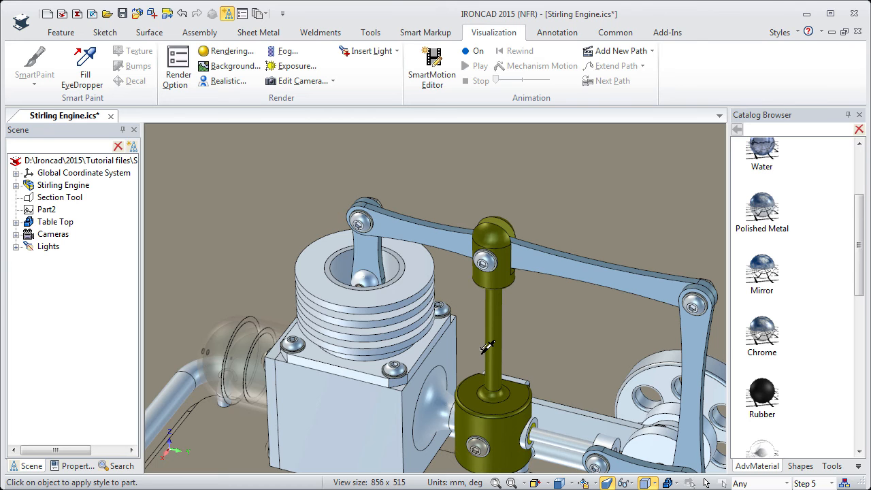
# - Apply Chrome to the olive support column and to the screw on its central hub, replacing their individual surface styles
pyautogui.press('F2')
pyautogui.moveTo(494, 356); pyautogui.dragTo(396, 189)
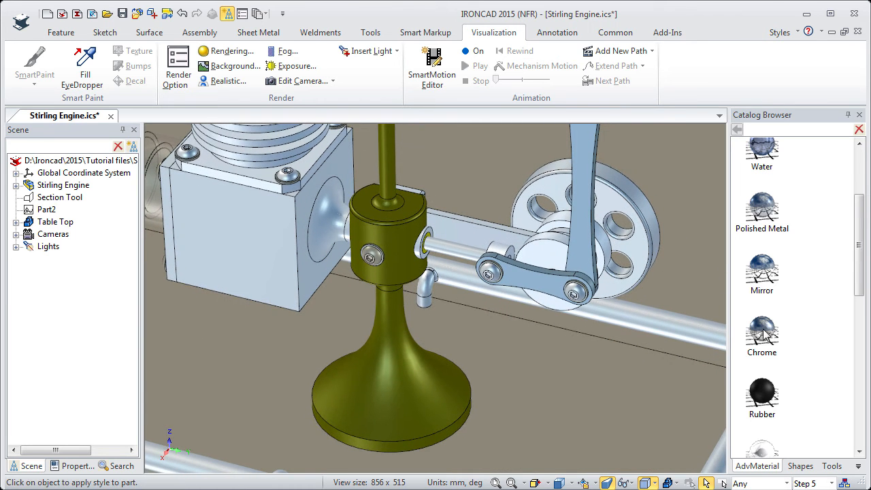
pyautogui.click(402, 404)
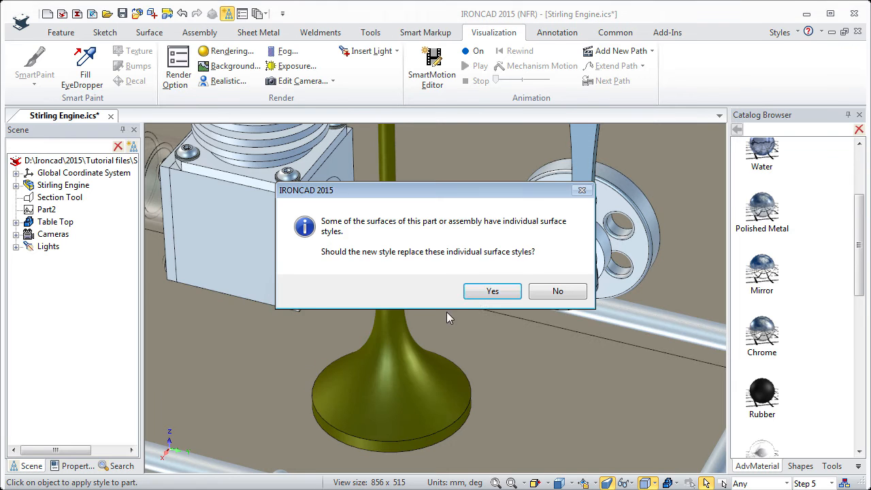
pyautogui.click(479, 295)
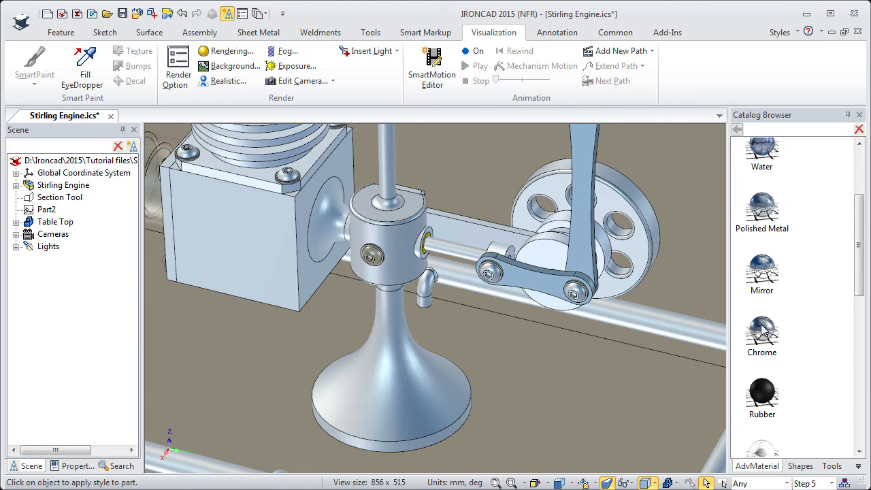
pyautogui.click(391, 264)
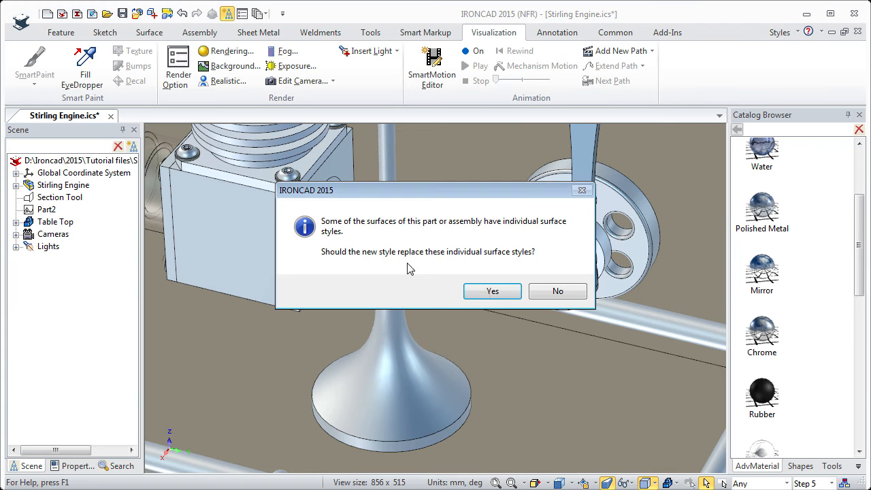
pyautogui.click(489, 291)
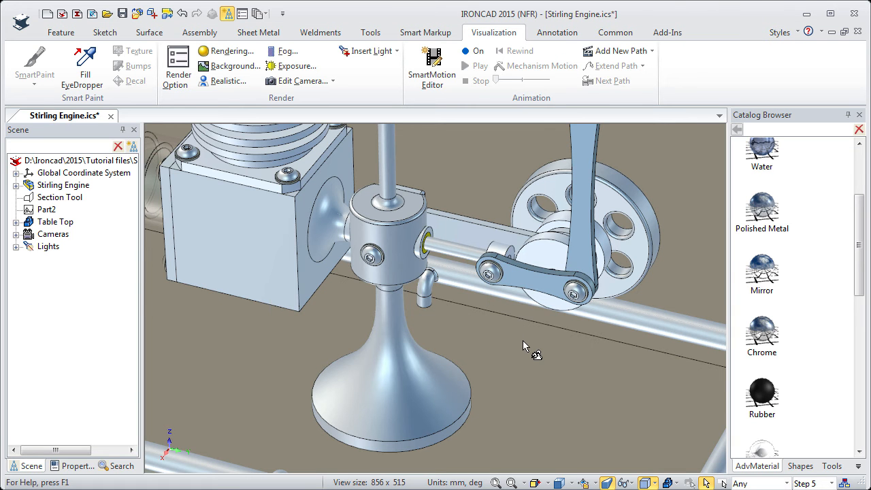
# - Apply Polished Wood to the rectangular base plate under the tube frame
pyautogui.moveTo(520, 342); pyautogui.dragTo(547, 352, button='middle')
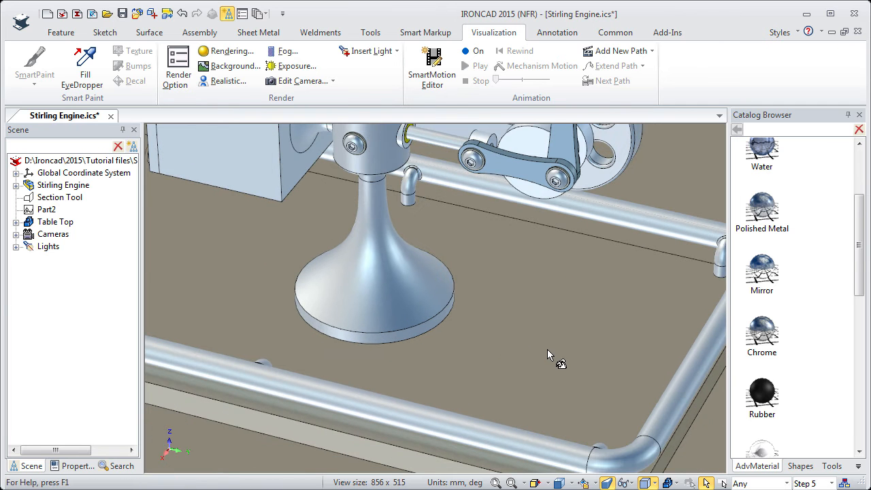
pyautogui.moveTo(859, 285); pyautogui.dragTo(861, 434)
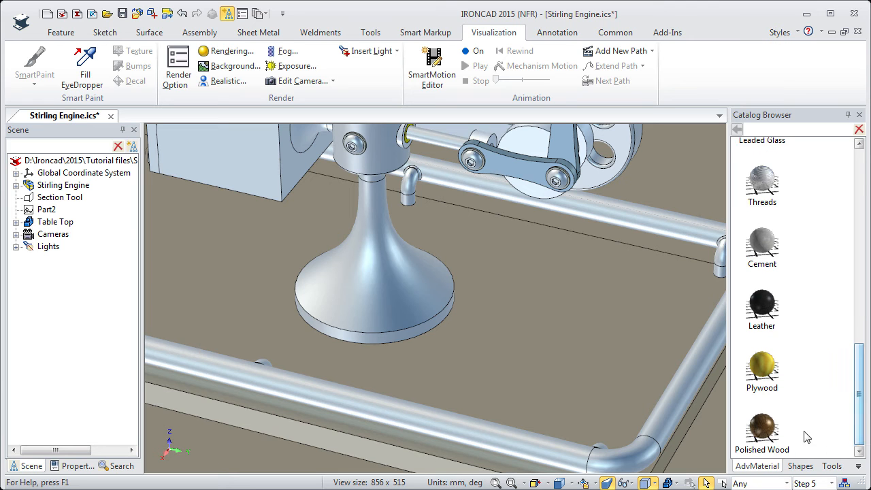
pyautogui.moveTo(781, 435); pyautogui.dragTo(577, 375)
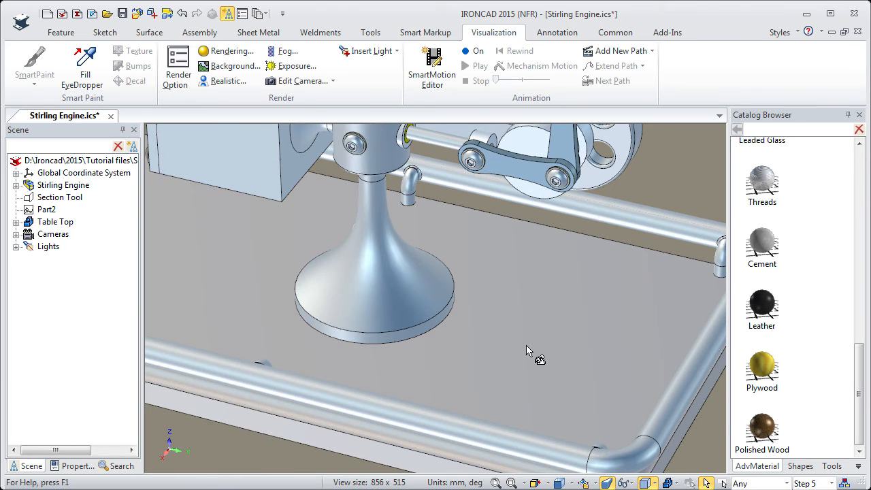
# - Open the Metal.icc catalog from the Scene catalog folder
pyautogui.scroll(-5, 513, 325)
pyautogui.keyDown('shift'); pyautogui.moveTo(434, 290); pyautogui.dragTo(441, 370, button='middle'); pyautogui.keyUp('shift')
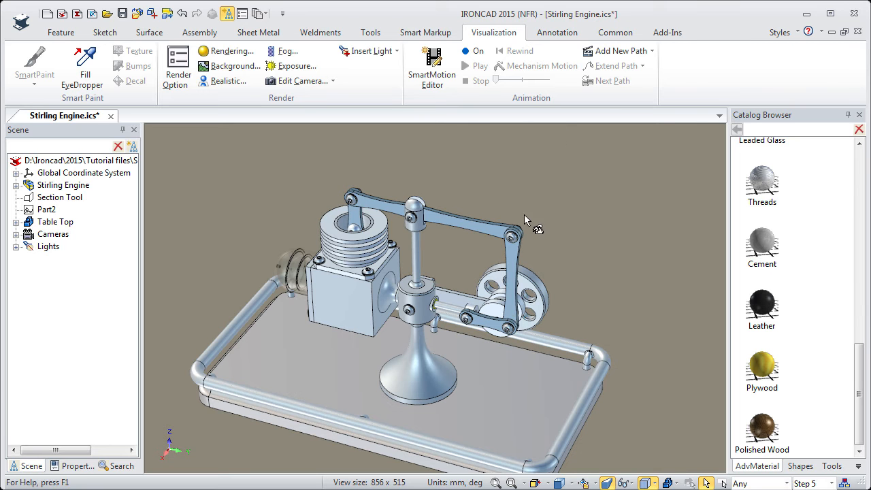
pyautogui.click(616, 33)
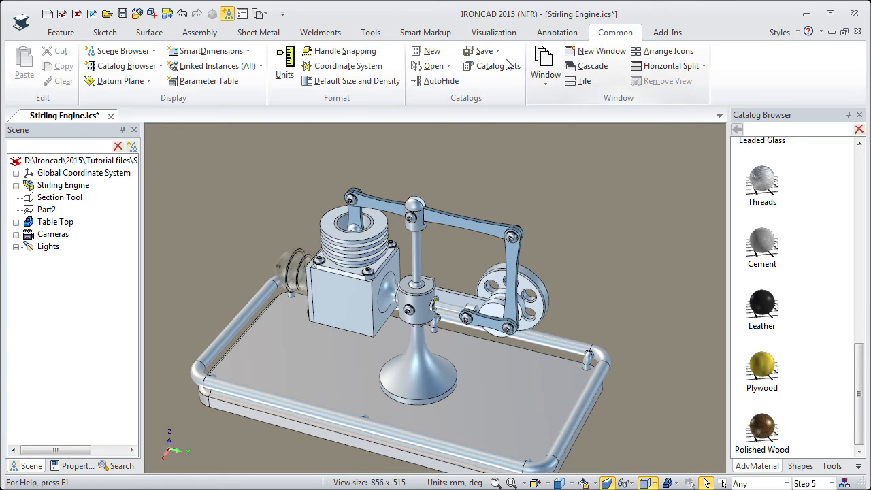
pyautogui.click(434, 66)
pyautogui.click(440, 82)
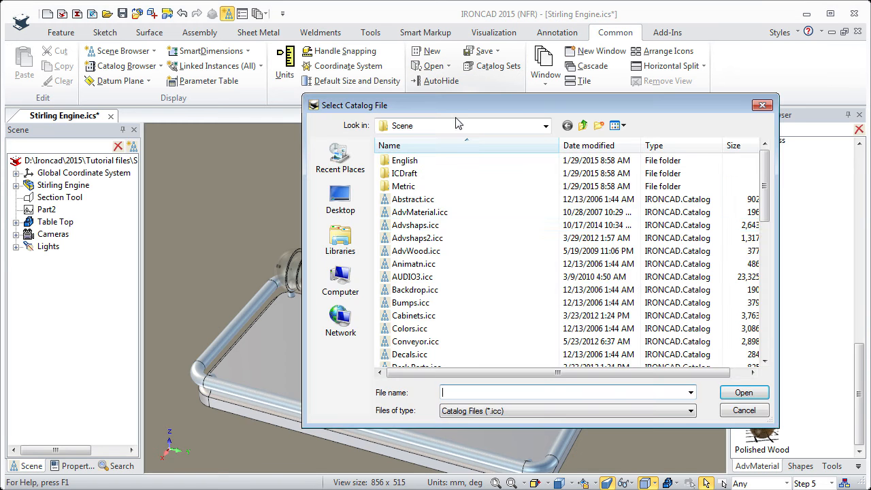
pyautogui.scroll(-1, 766, 214)
pyautogui.moveTo(769, 224); pyautogui.dragTo(767, 268)
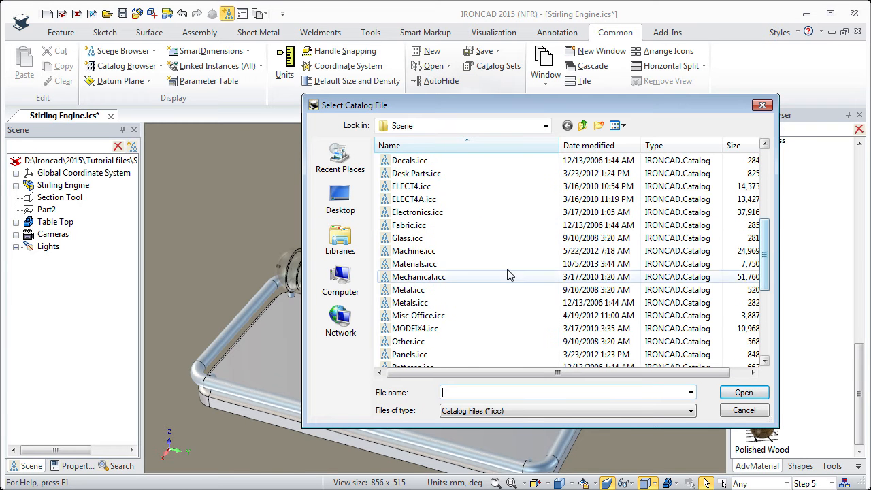
pyautogui.doubleClick(401, 293)
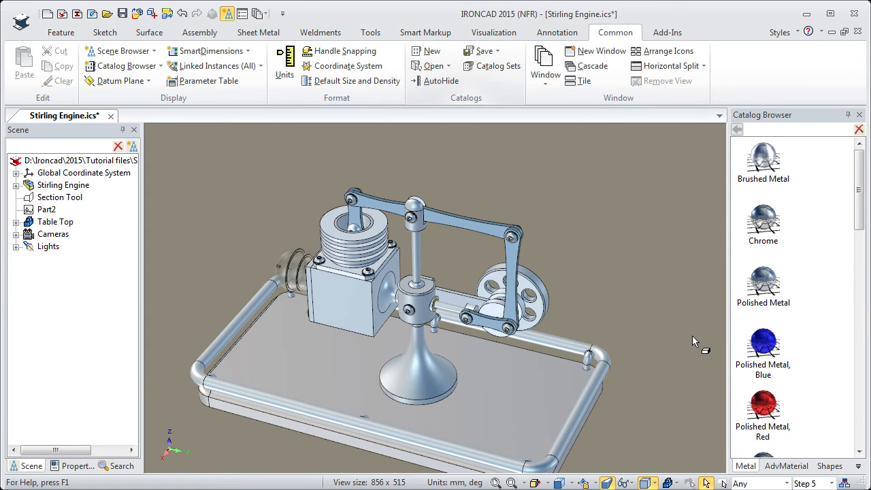
# - Apply Brass from the Metal catalog to the upper beam, the vertical rod, the lower crank link and the short link above the cylinder
pyautogui.moveTo(861, 204); pyautogui.dragTo(859, 362)
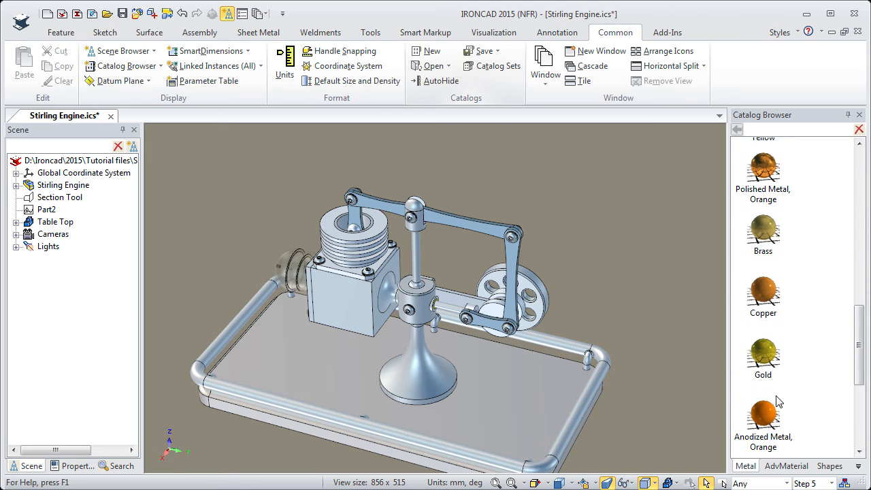
pyautogui.click(772, 230)
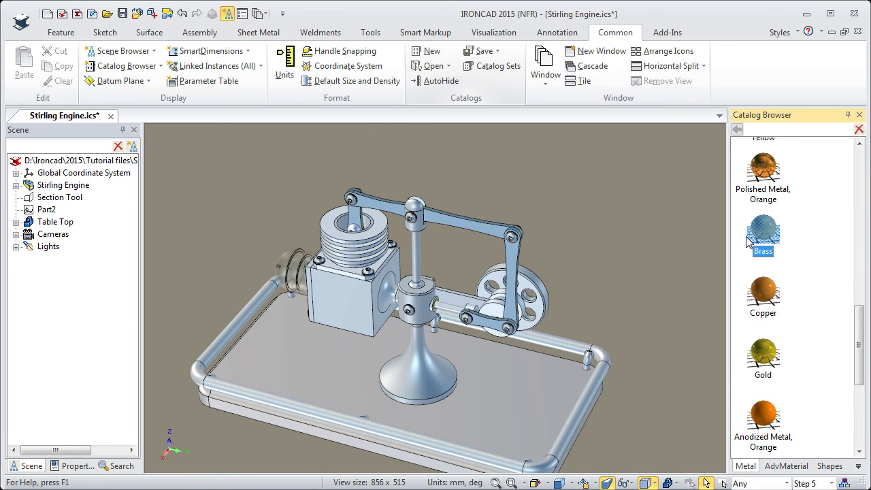
pyautogui.scroll(2, 538, 272)
pyautogui.scroll(2, 535, 231)
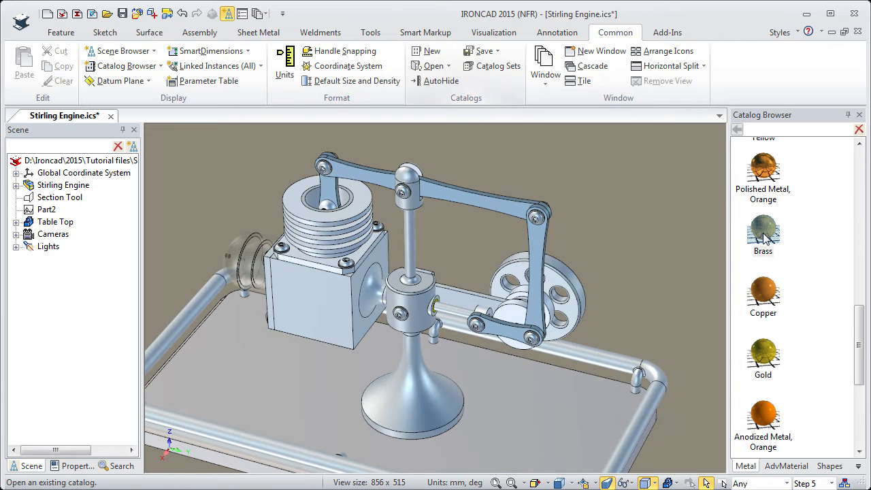
pyautogui.moveTo(763, 231); pyautogui.dragTo(512, 331)
pyautogui.moveTo(766, 230); pyautogui.dragTo(460, 193)
pyautogui.moveTo(762, 231); pyautogui.dragTo(332, 185)
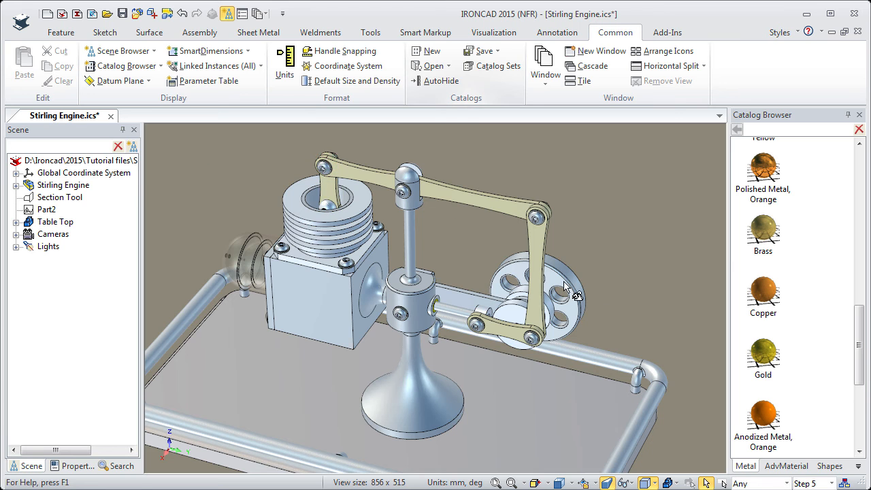
# - Restore the saved Render View camera
pyautogui.keyDown('ctrl'); pyautogui.moveTo(509, 267); pyautogui.dragTo(499, 303, button='middle'); pyautogui.keyUp('ctrl')
pyautogui.rightClick(578, 476)
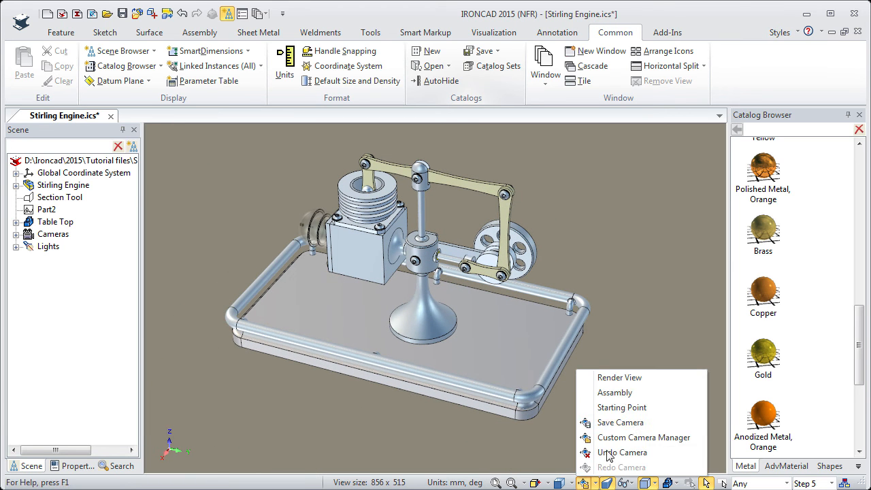
pyautogui.click(602, 375)
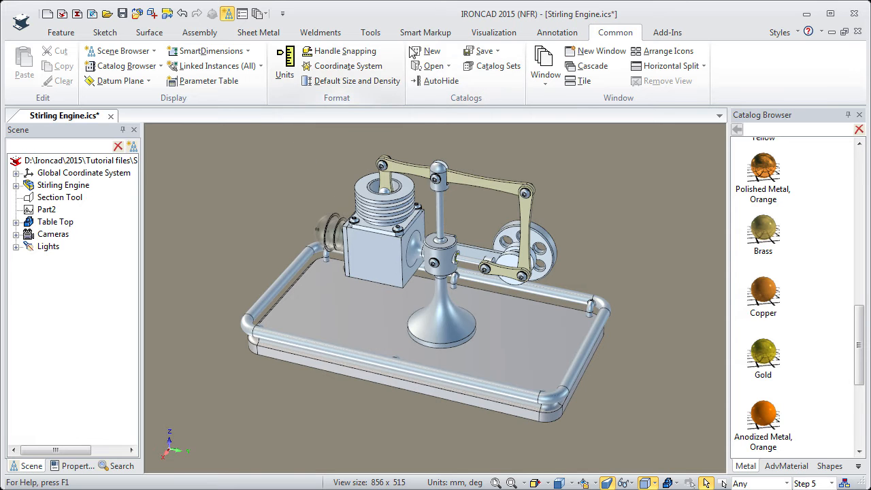
# - Render the scene immediately, check the materials and shadows, and close the rendering without saving it
pyautogui.click(490, 34)
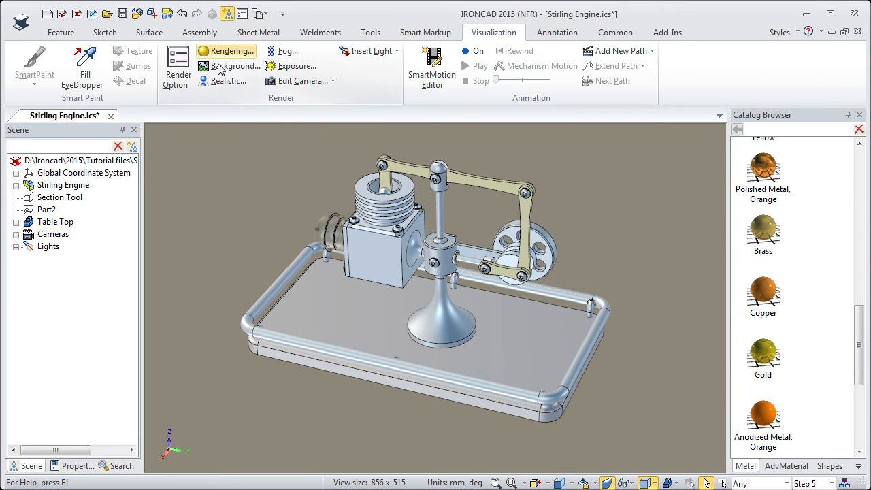
pyautogui.click(185, 87)
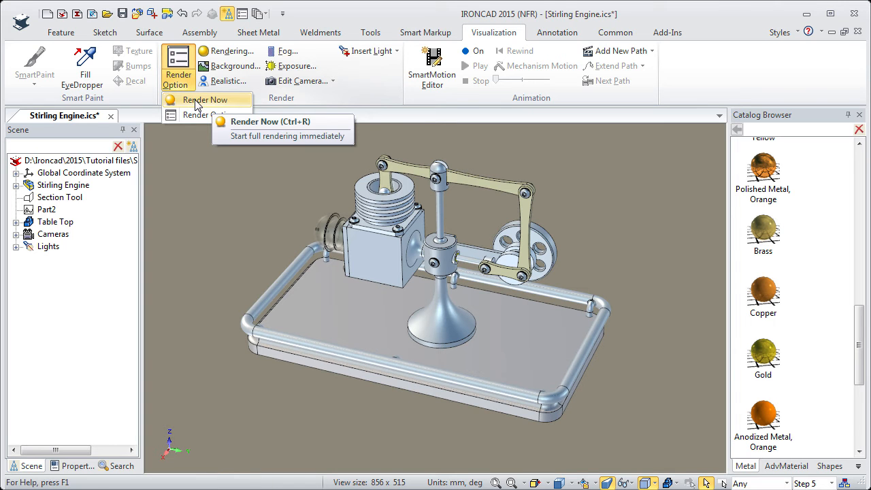
pyautogui.click(201, 100)
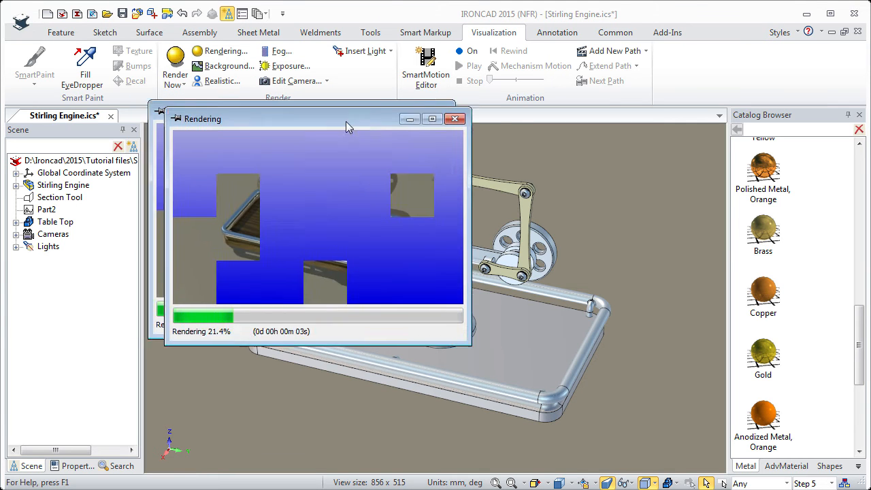
pyautogui.moveTo(333, 121); pyautogui.dragTo(454, 161)
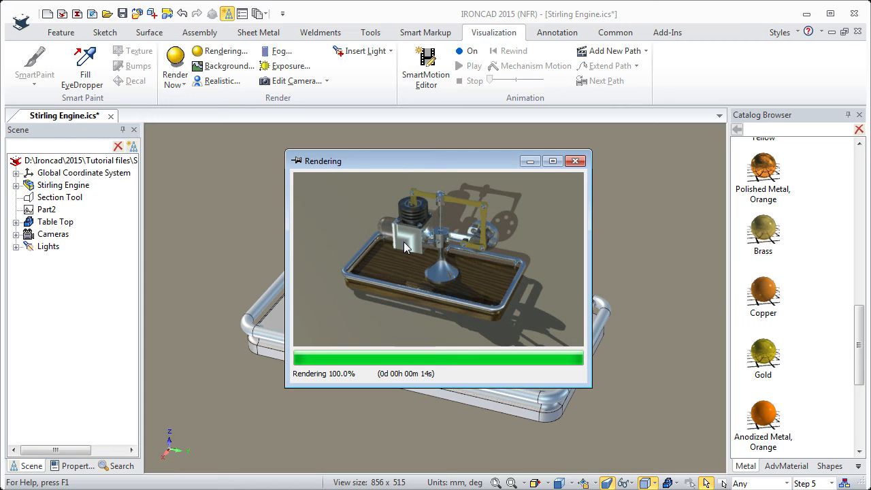
pyautogui.click(575, 162)
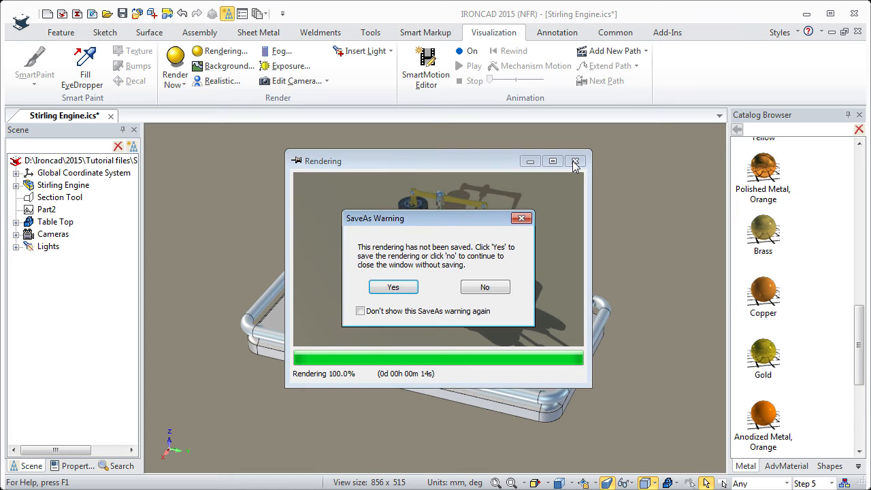
pyautogui.click(488, 289)
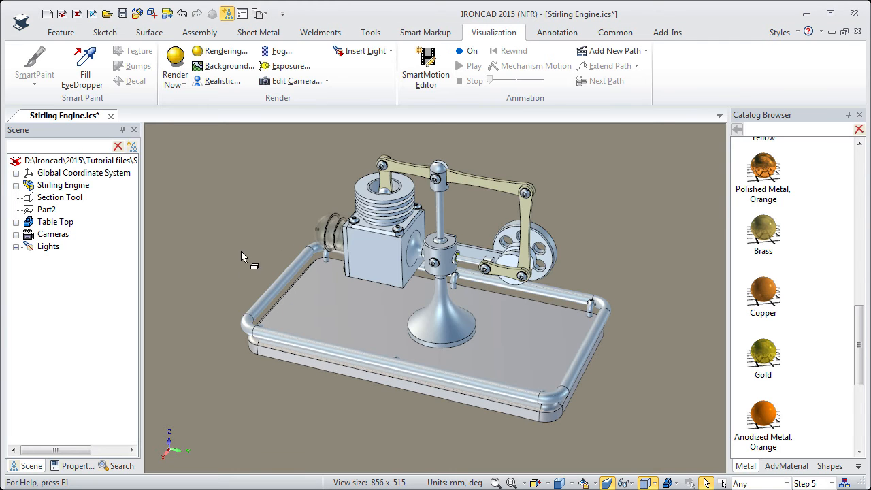
# - Enable the Fresnel Shader for the Table Top's SmartPaint color, keeping the shader's default parameters
pyautogui.click(204, 363)
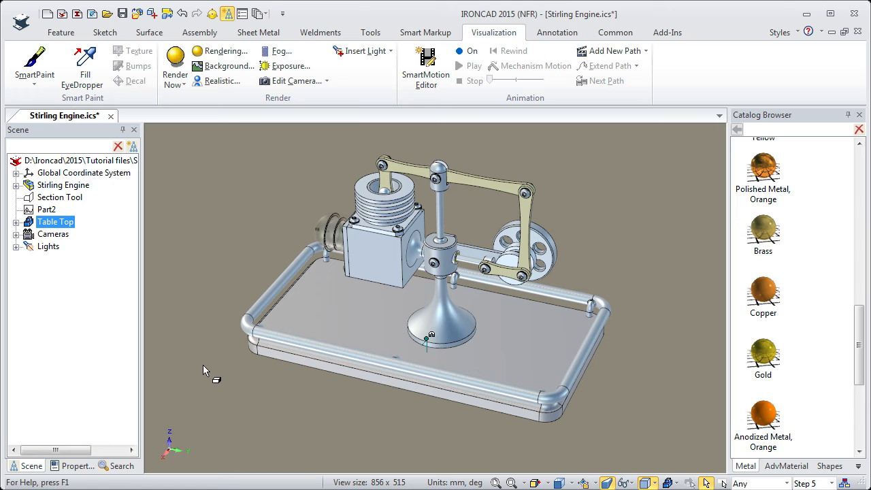
pyautogui.rightClick(202, 364)
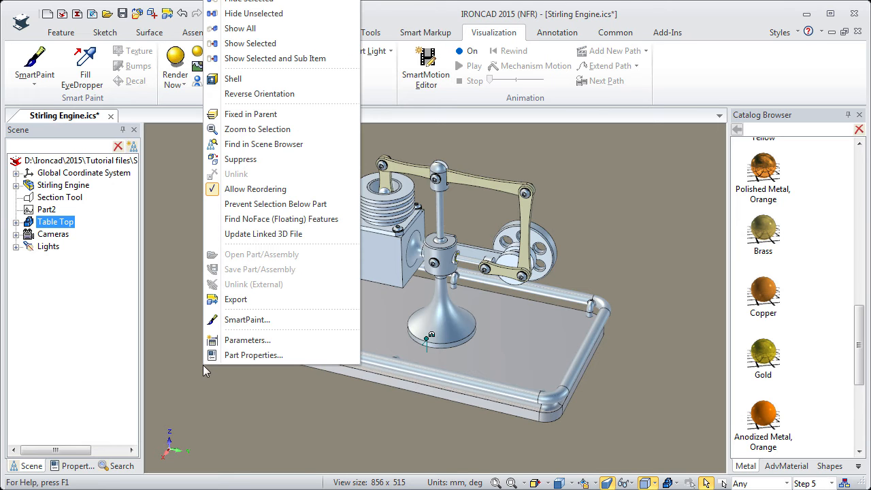
pyautogui.click(236, 319)
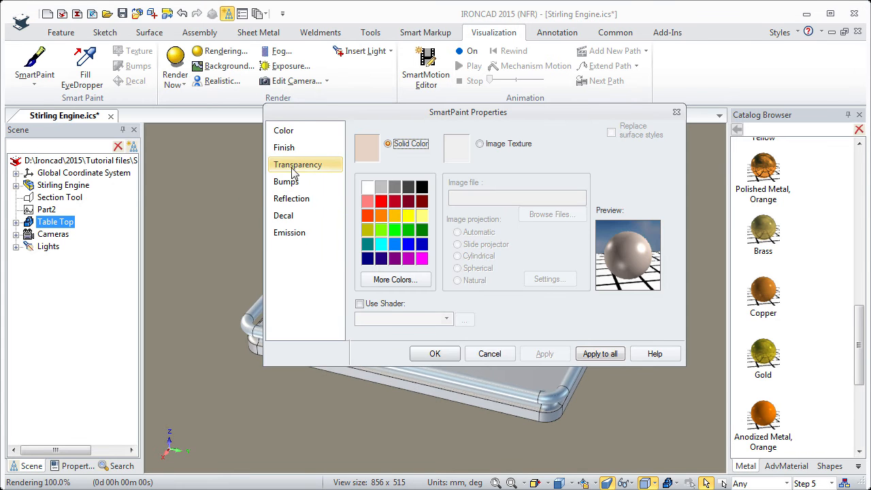
pyautogui.click(284, 132)
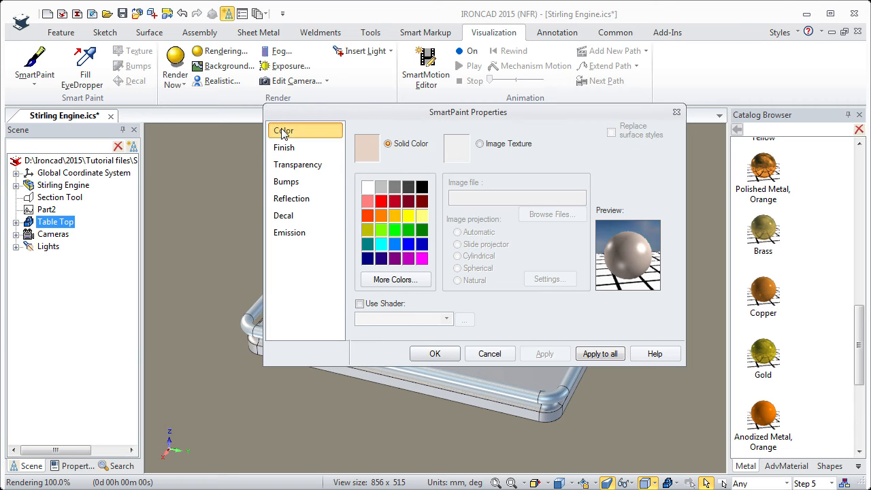
pyautogui.click(360, 305)
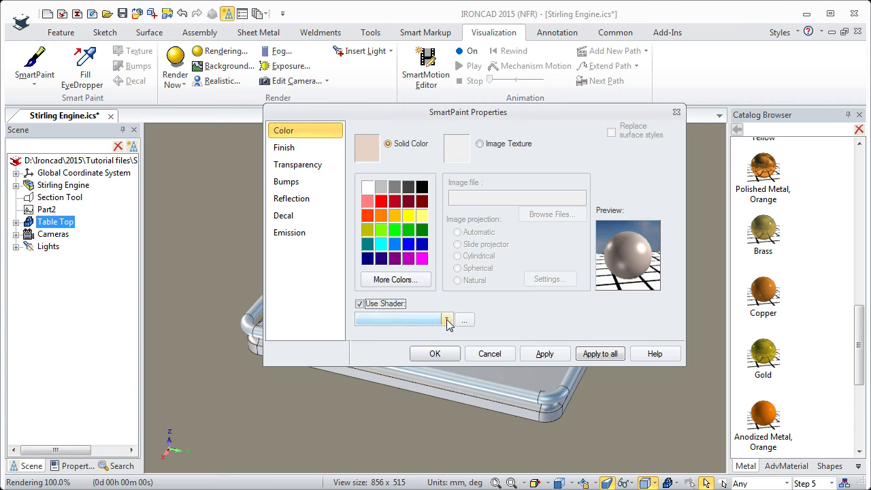
pyautogui.click(446, 320)
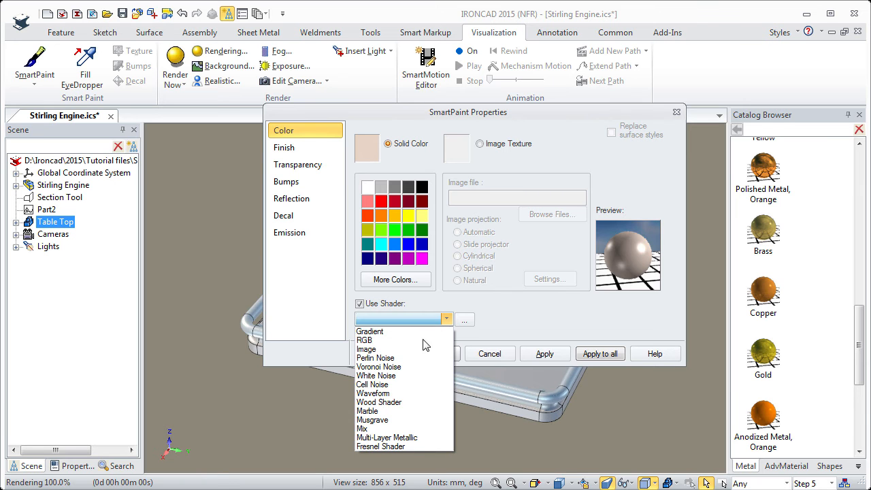
pyautogui.click(389, 446)
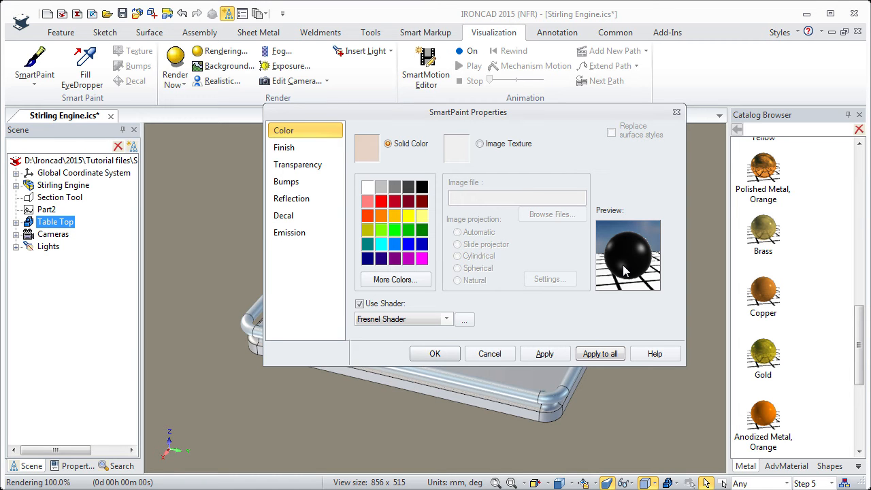
pyautogui.click(465, 321)
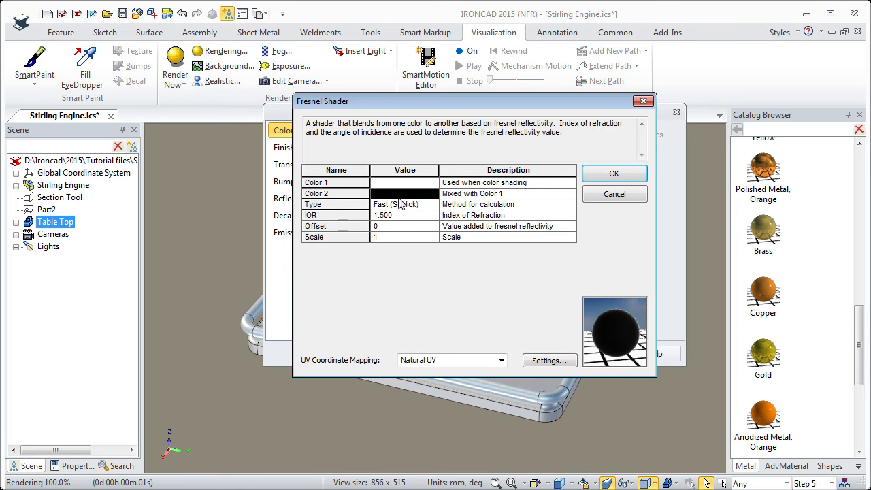
pyautogui.click(602, 198)
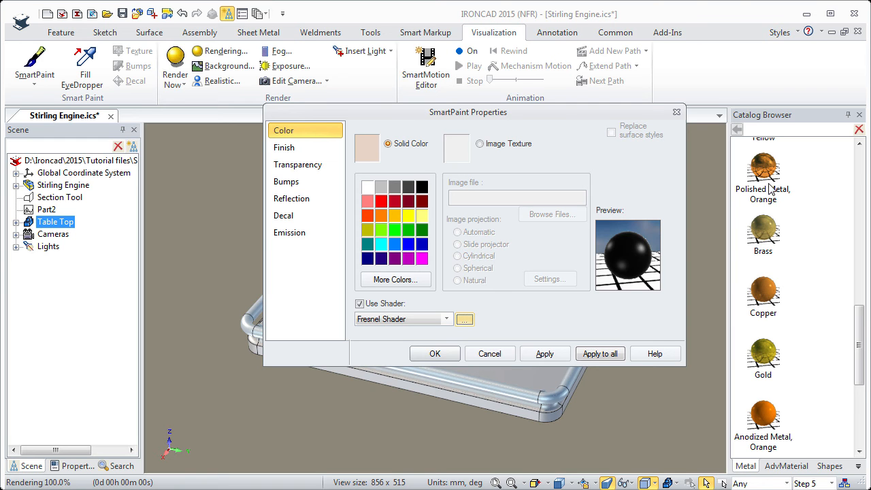
pyautogui.click(435, 354)
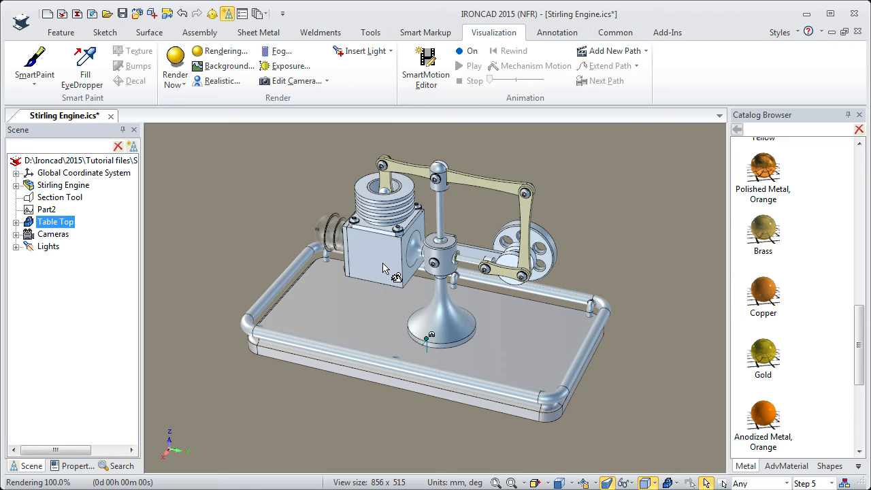
# - Render the scene again to check the table top's shader, and discard the rendering
pyautogui.click(175, 57)
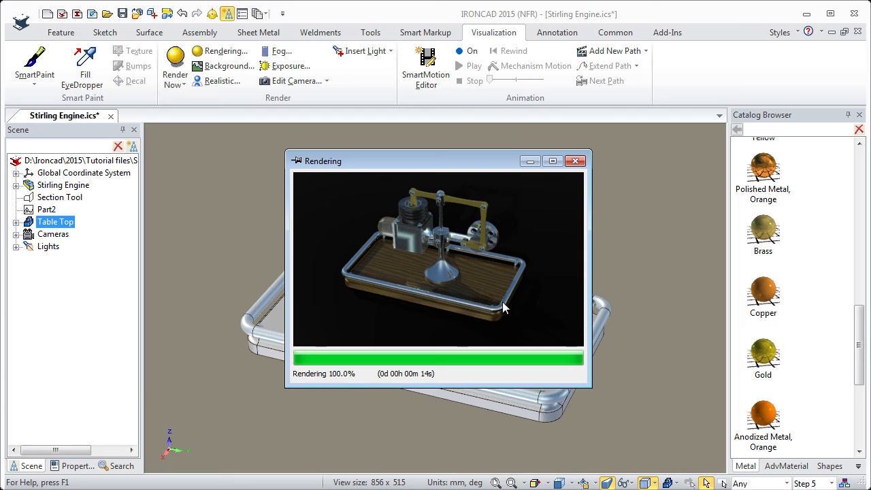
pyautogui.click(576, 162)
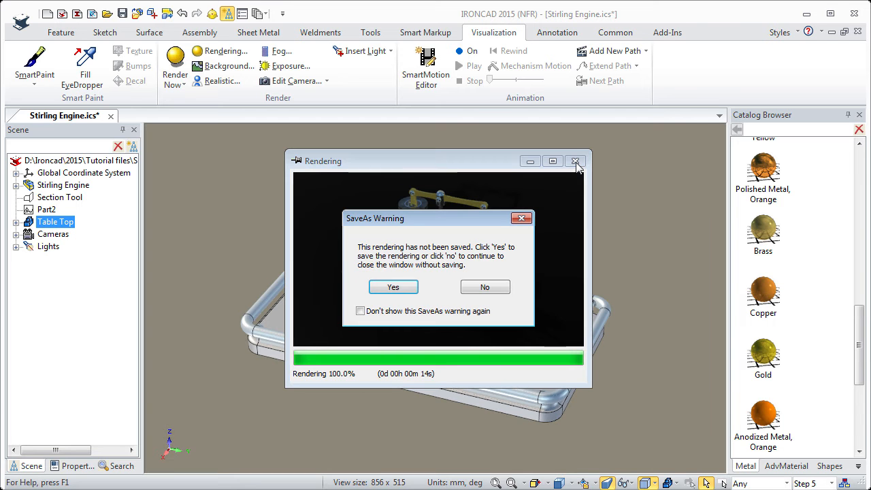
pyautogui.click(485, 288)
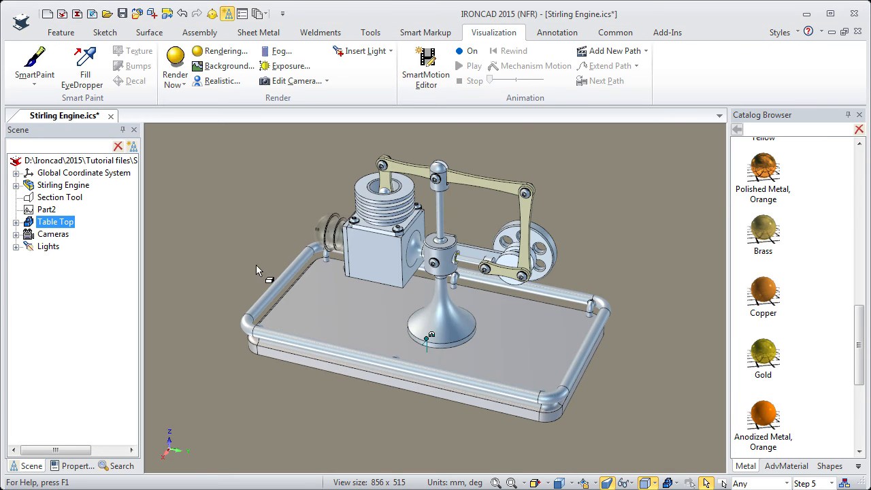
# - Set the Table Top's SmartPaint reflection intensity to 15 and reflection blur to 5
pyautogui.rightClick(204, 355)
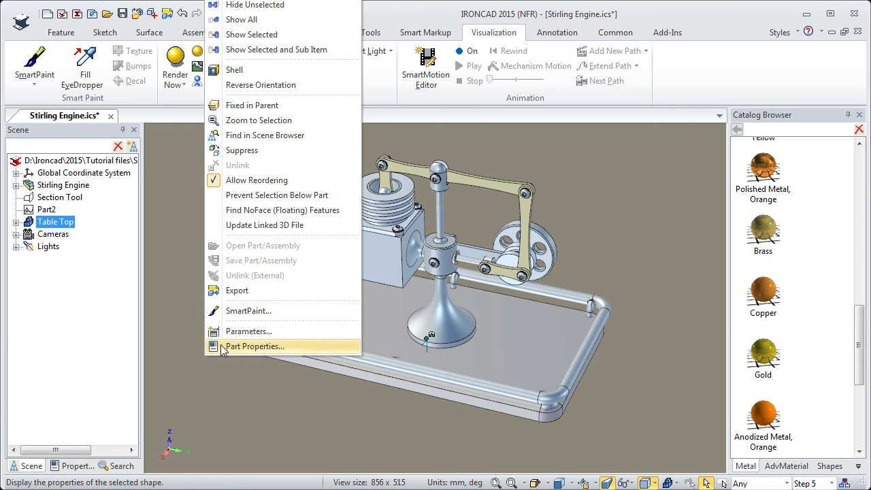
pyautogui.click(238, 309)
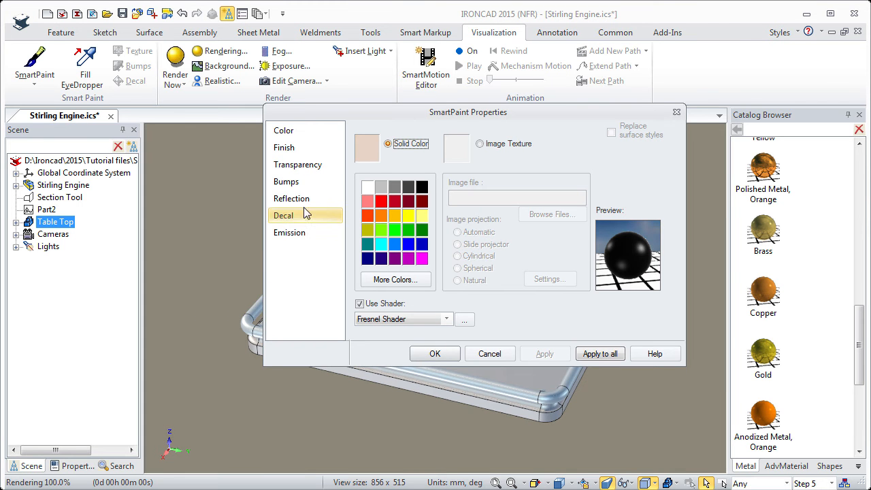
pyautogui.click(299, 200)
pyautogui.moveTo(437, 233); pyautogui.dragTo(443, 234)
pyautogui.doubleClick(532, 231)
pyautogui.click(550, 252)
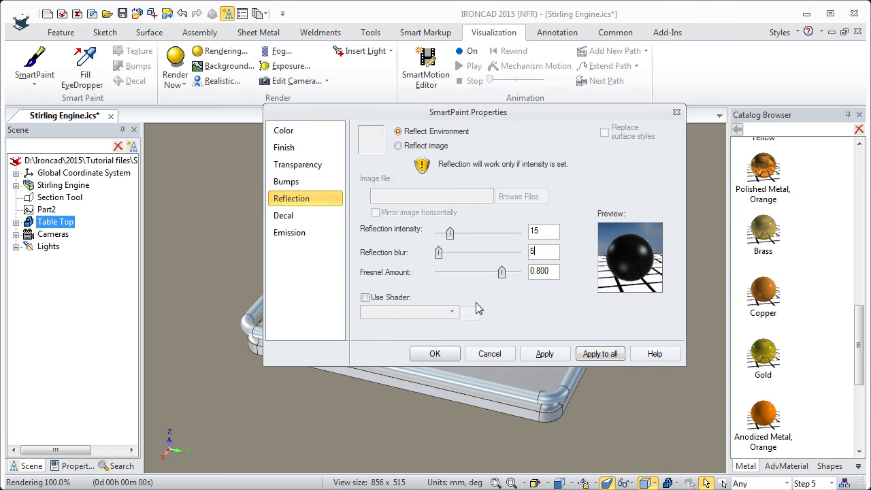
pyautogui.click(434, 357)
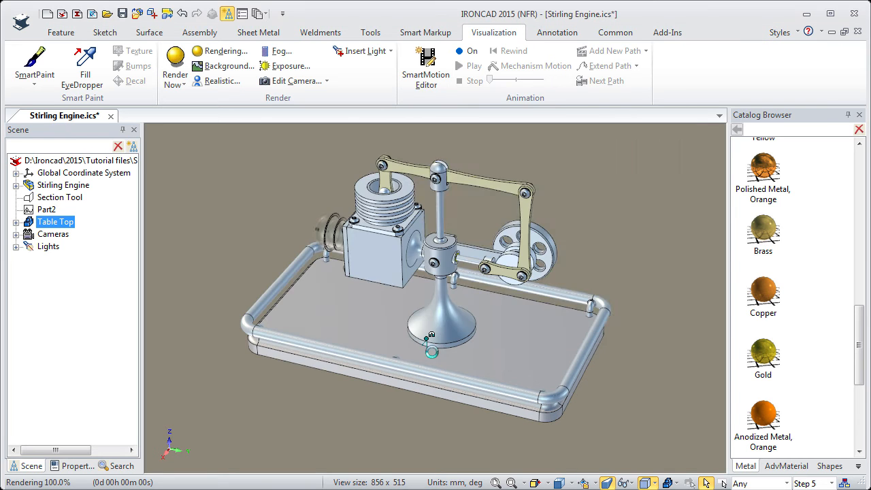
# - Set the Mounting Plate's SmartPaint reflection intensity to 15 and reflection blur to 5
pyautogui.click(507, 354)
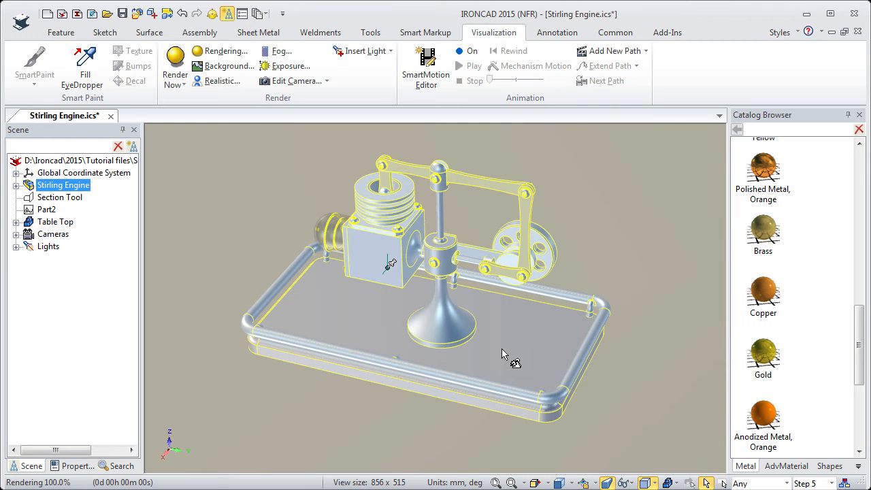
pyautogui.click(508, 354)
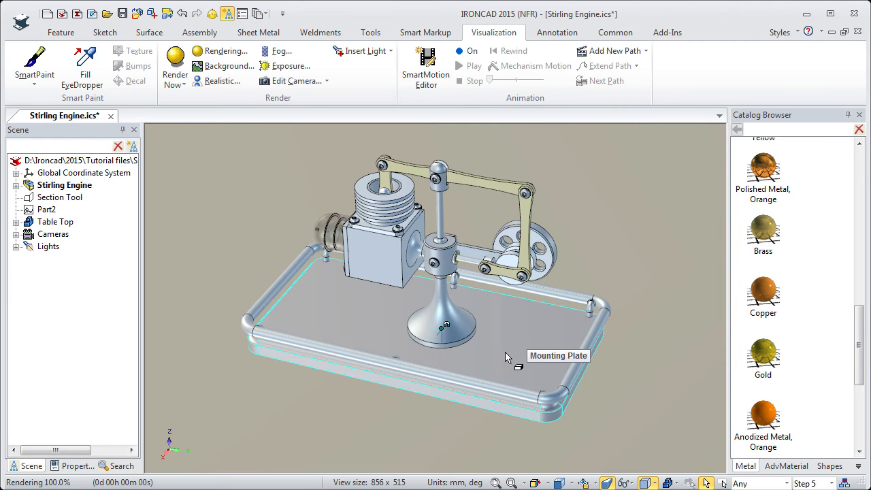
pyautogui.rightClick(509, 355)
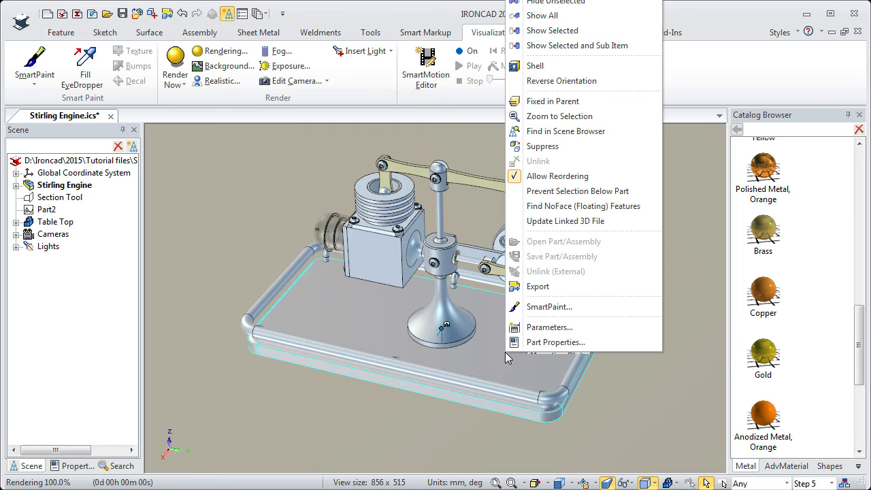
pyautogui.click(546, 308)
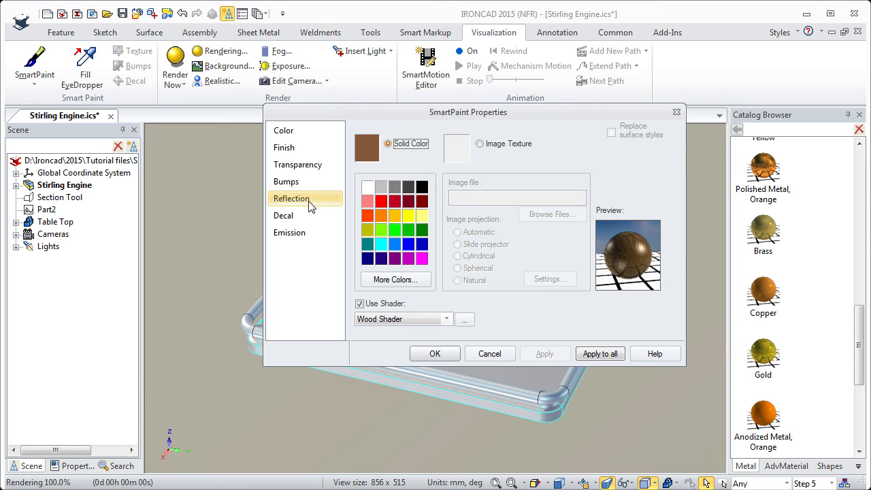
pyautogui.click(303, 202)
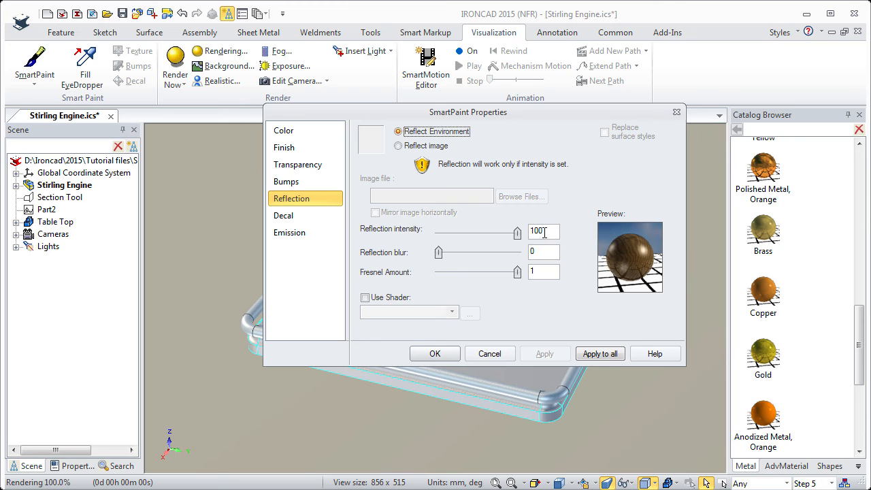
pyautogui.moveTo(547, 231); pyautogui.dragTo(528, 231)
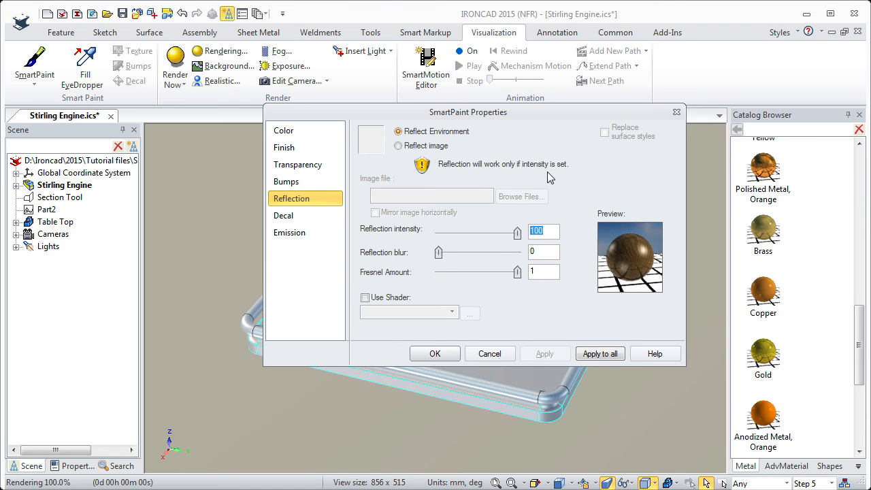
pyautogui.click(535, 251)
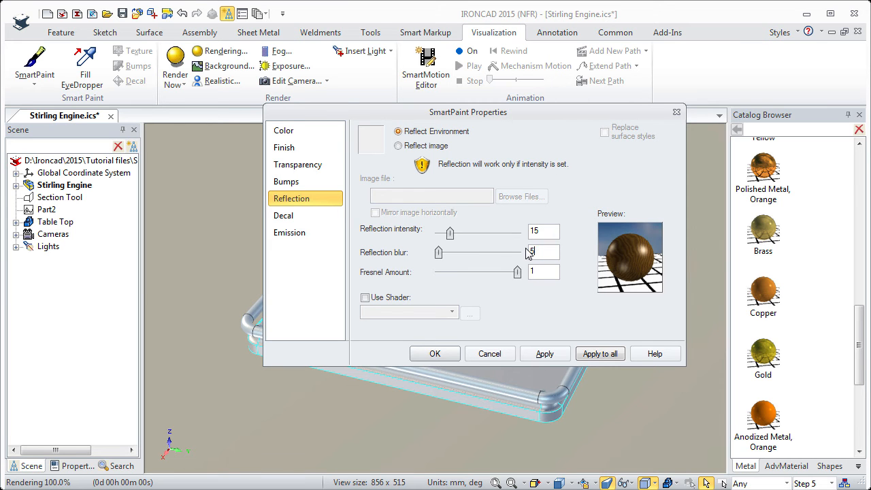
pyautogui.click(439, 353)
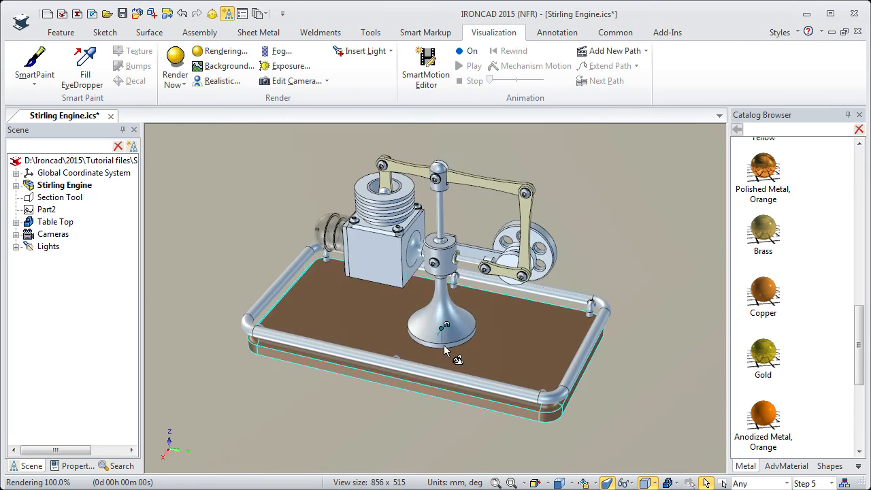
# - Set the finned Cylinder's SmartPaint reflection intensity to 20
pyautogui.moveTo(401, 298); pyautogui.dragTo(392, 180)
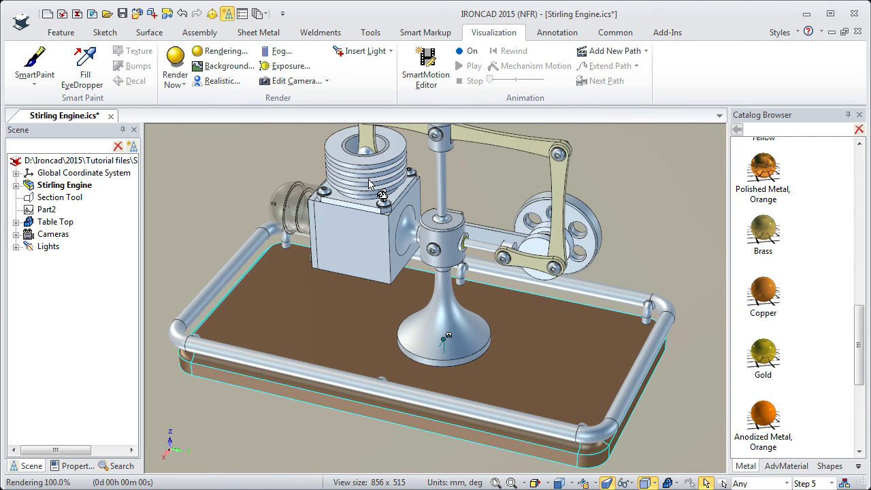
pyautogui.click(370, 184)
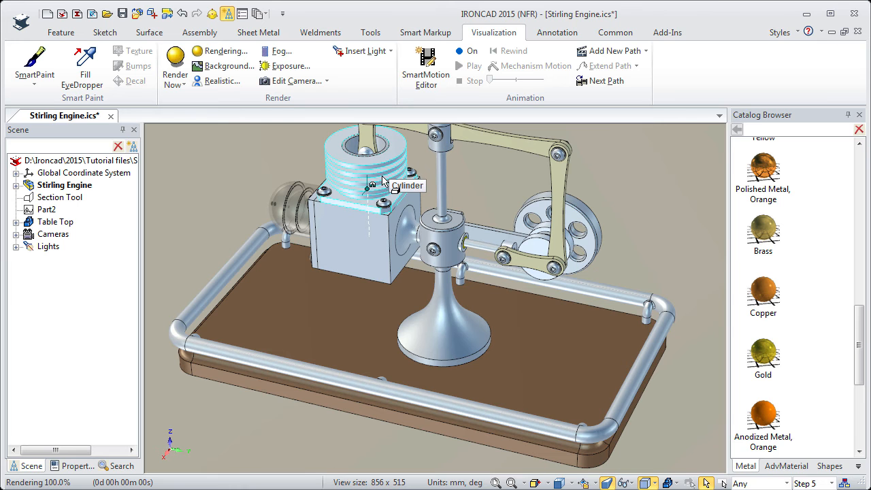
pyautogui.rightClick(383, 180)
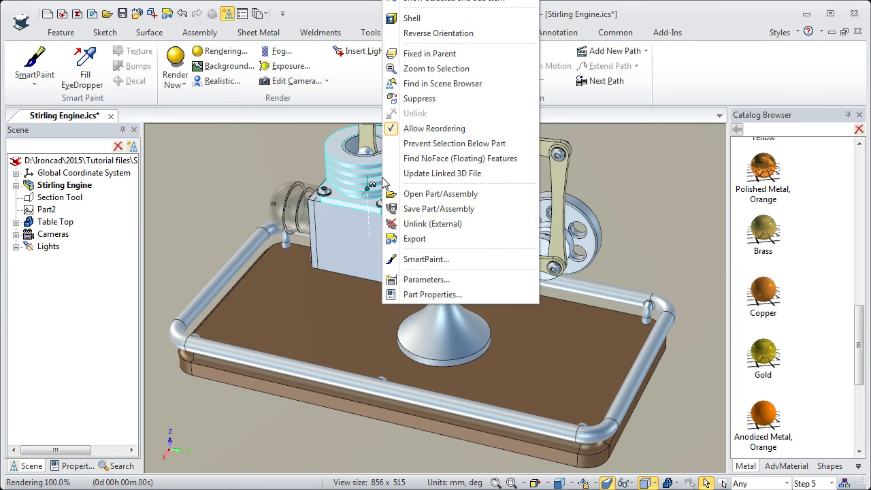
pyautogui.click(420, 261)
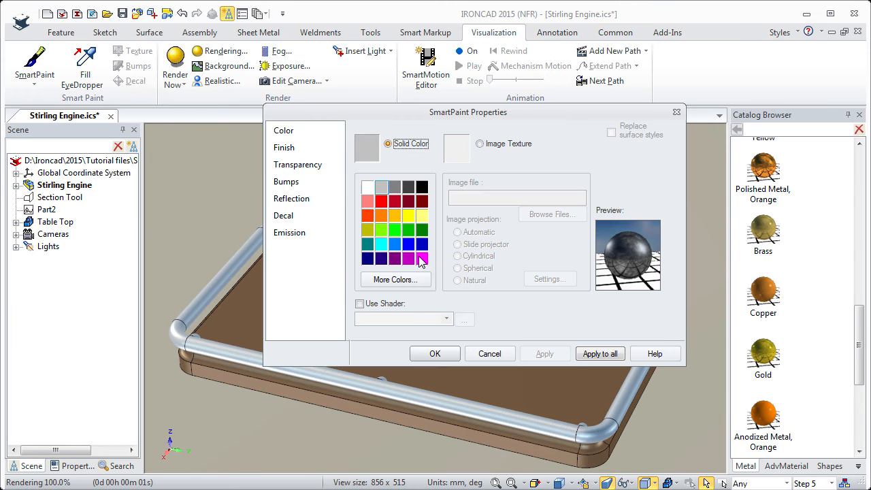
pyautogui.click(302, 198)
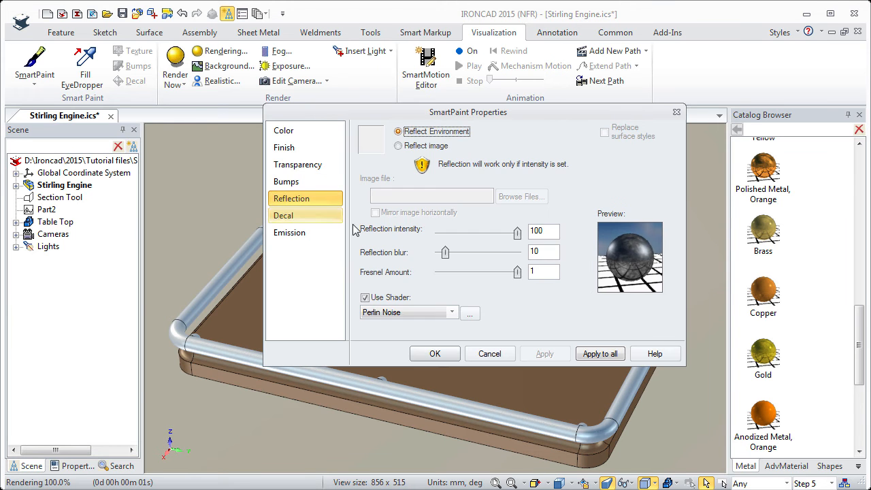
pyautogui.doubleClick(547, 230)
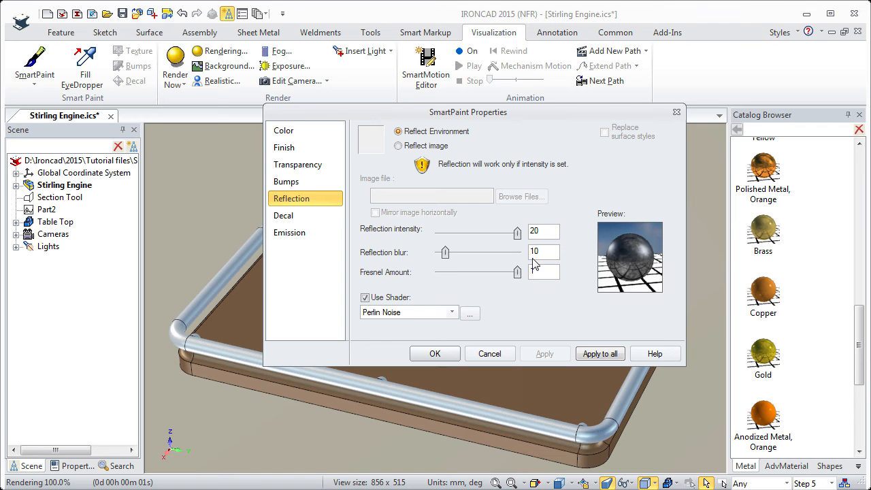
pyautogui.click(435, 353)
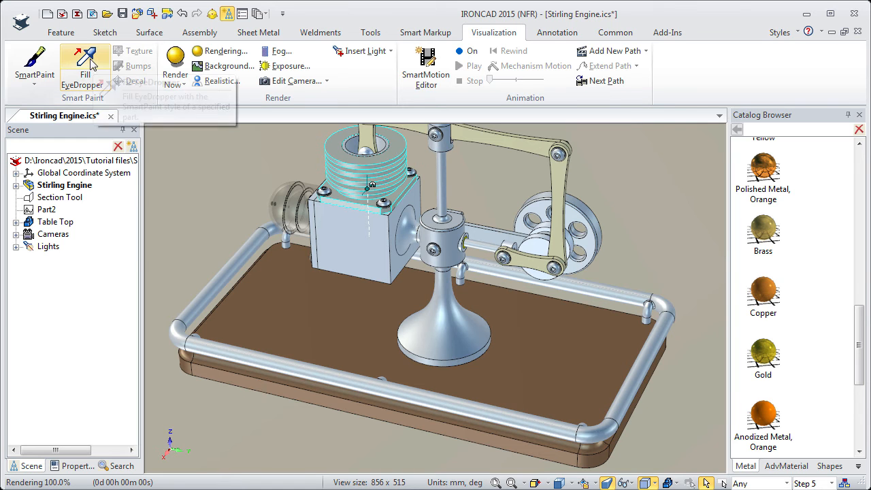
# - Sample the Cylinder's SmartPaint style with the Fill EyeDropper to transfer it to other engine parts
pyautogui.click(86, 68)
pyautogui.click(337, 170)
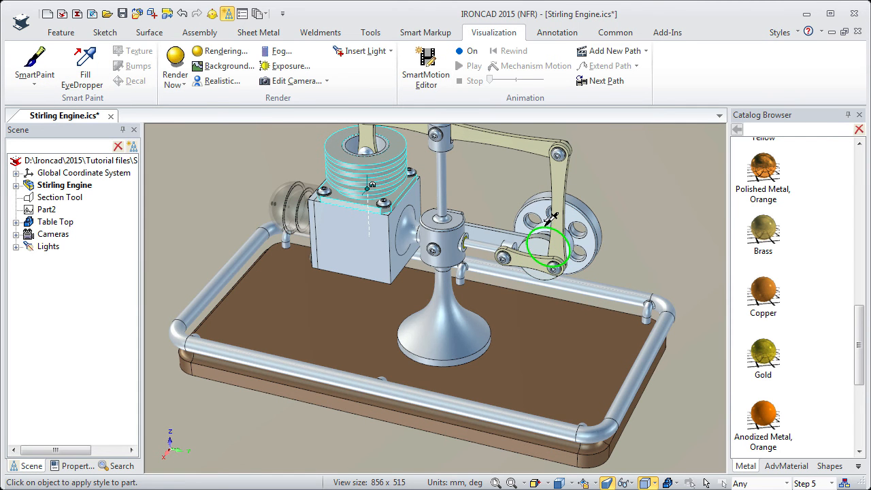
pyautogui.scroll(3, 513, 253)
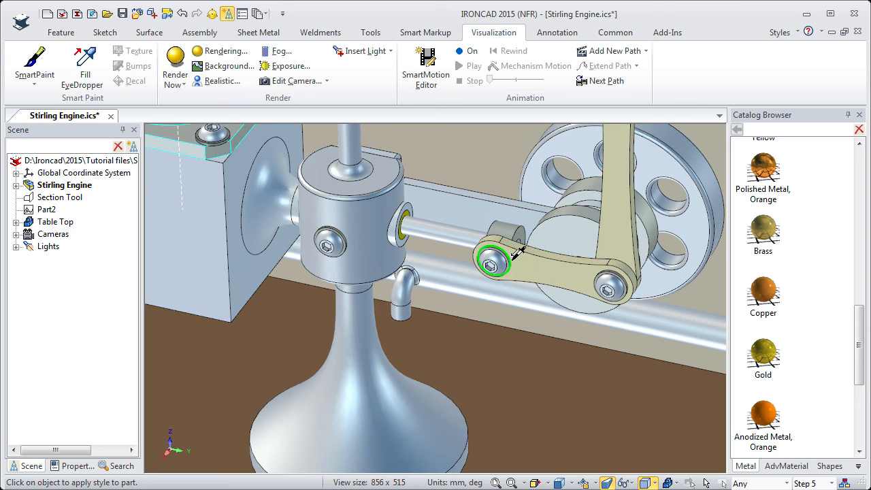
pyautogui.scroll(-1, 504, 255)
pyautogui.keyDown('shift'); pyautogui.moveTo(281, 224); pyautogui.dragTo(427, 350, button='middle'); pyautogui.keyUp('shift')
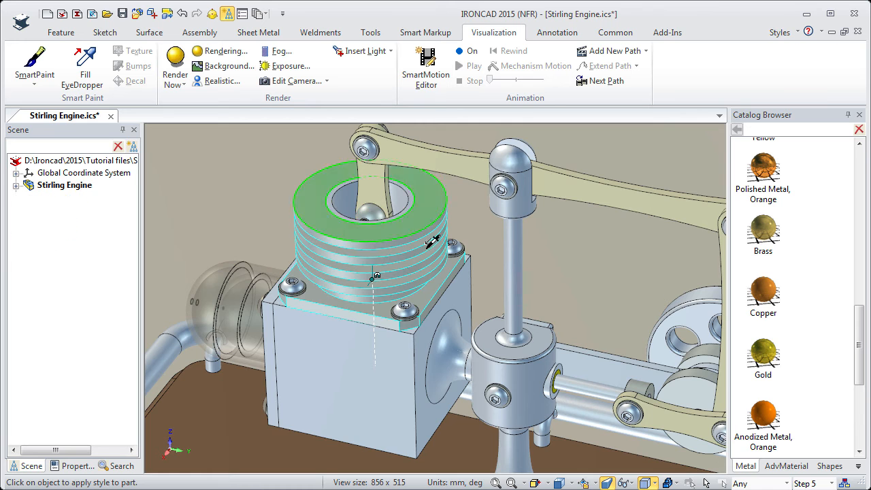
pyautogui.scroll(-4, 467, 286)
pyautogui.keyDown('shift'); pyautogui.moveTo(477, 296); pyautogui.dragTo(450, 284, button='middle'); pyautogui.keyUp('shift')
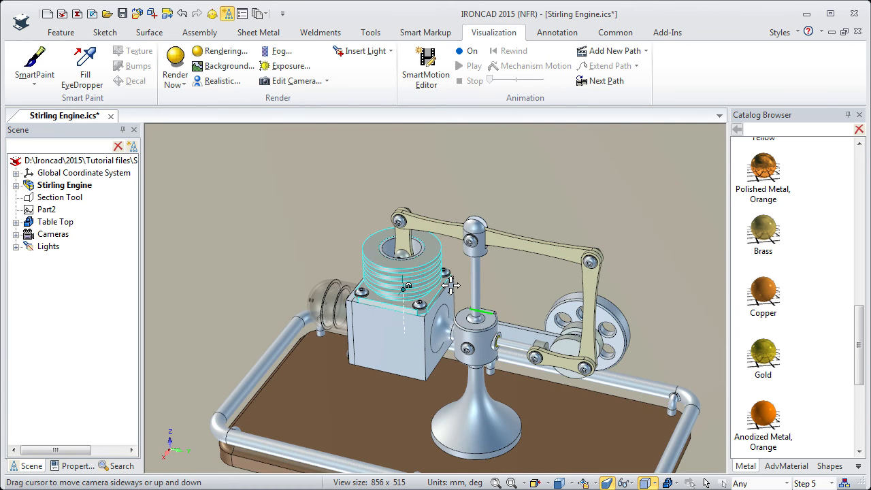
pyautogui.scroll(3, 450, 284)
pyautogui.press('Escape')
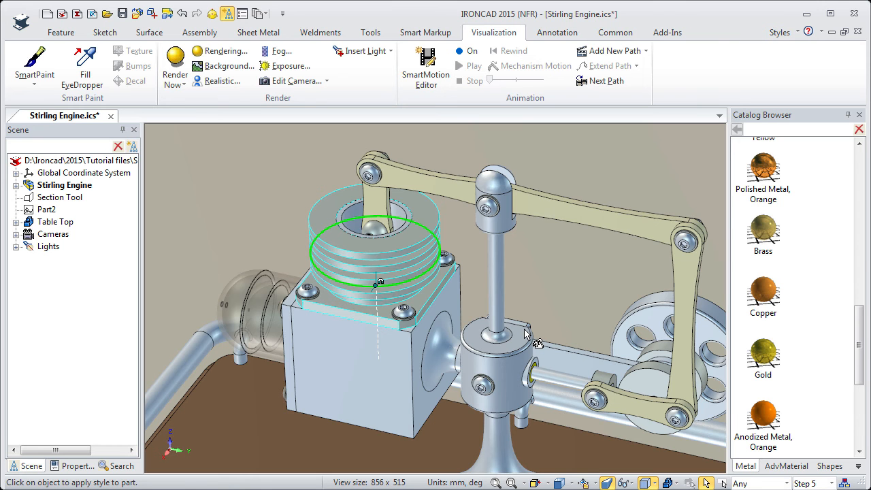
# - Set the Crankcase's SmartPaint finish to an Aniso U of 0.300 and a Rotate value of 0.3
pyautogui.keyDown('shift'); pyautogui.moveTo(528, 335); pyautogui.dragTo(446, 271, button='middle'); pyautogui.keyUp('shift')
pyautogui.click(314, 307)
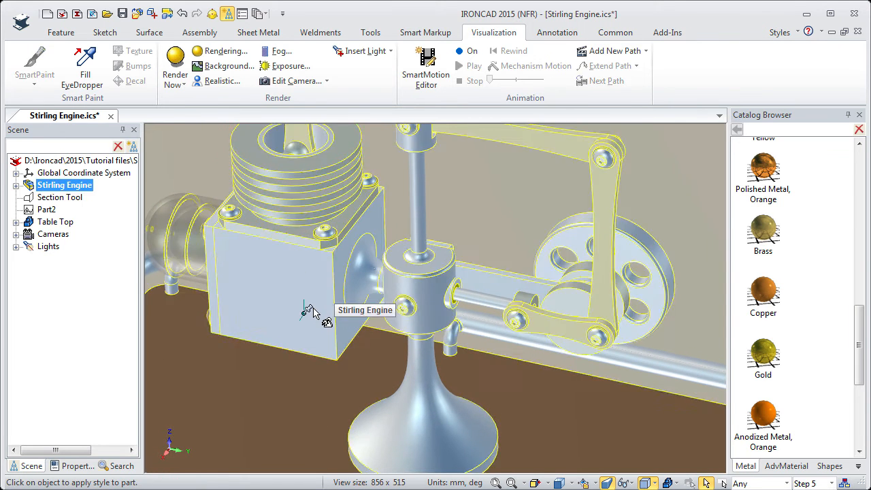
pyautogui.click(277, 314)
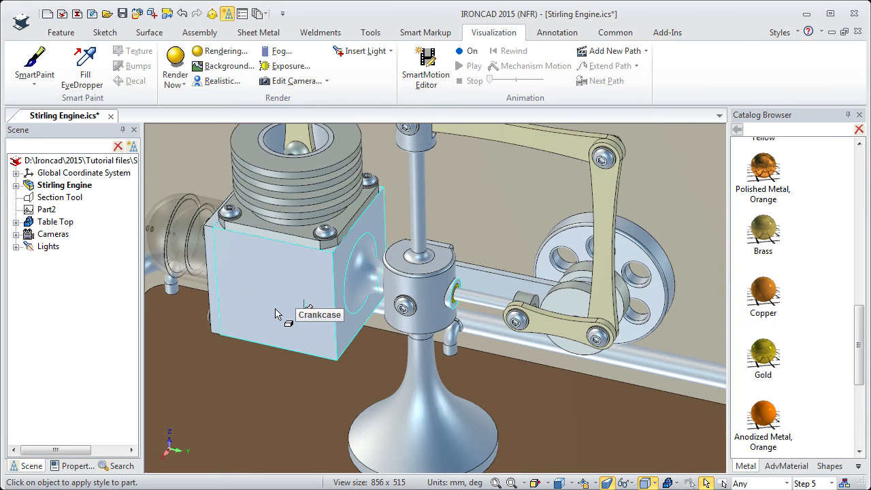
pyautogui.rightClick(275, 315)
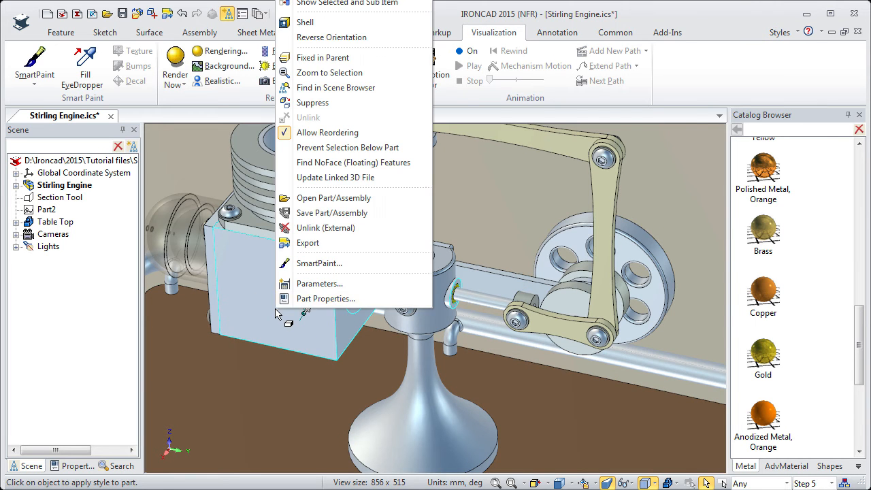
pyautogui.click(316, 265)
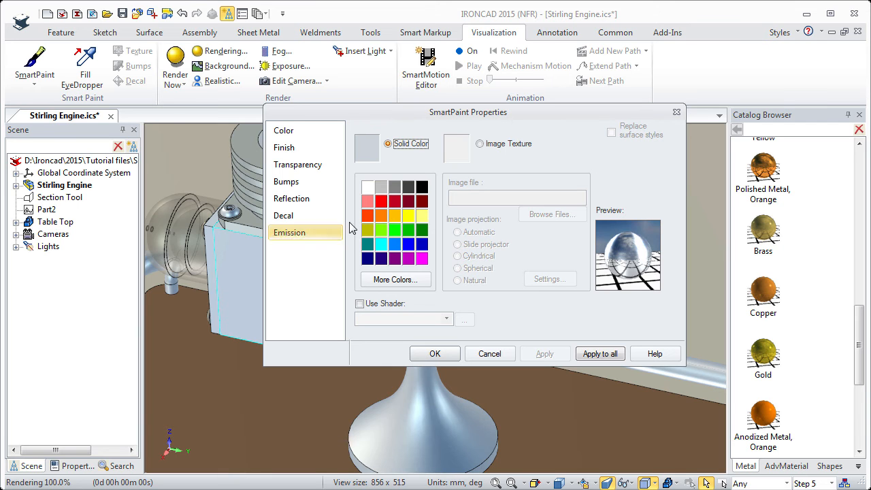
pyautogui.click(293, 147)
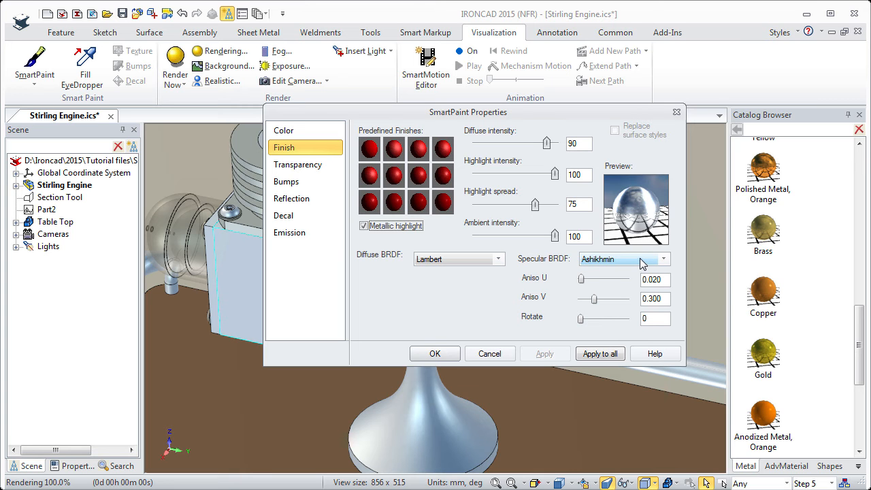
pyautogui.moveTo(665, 281); pyautogui.dragTo(656, 279)
pyautogui.write('3')
pyautogui.click(654, 318)
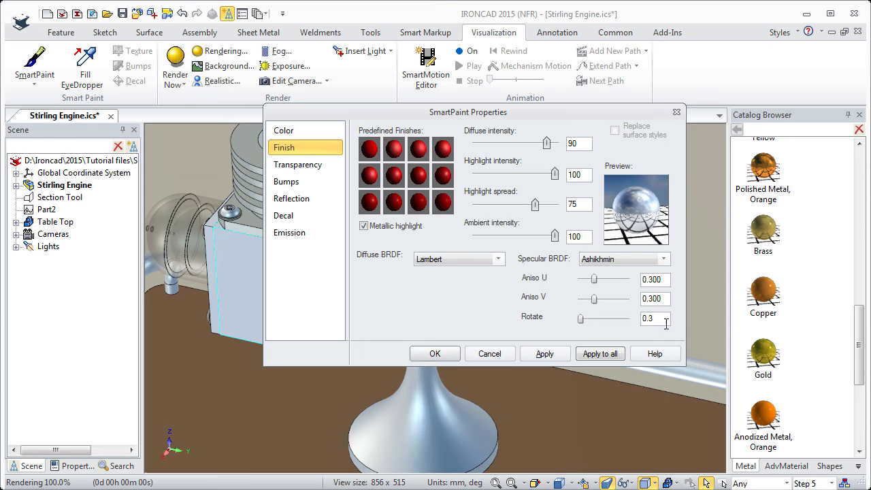
pyautogui.click(446, 355)
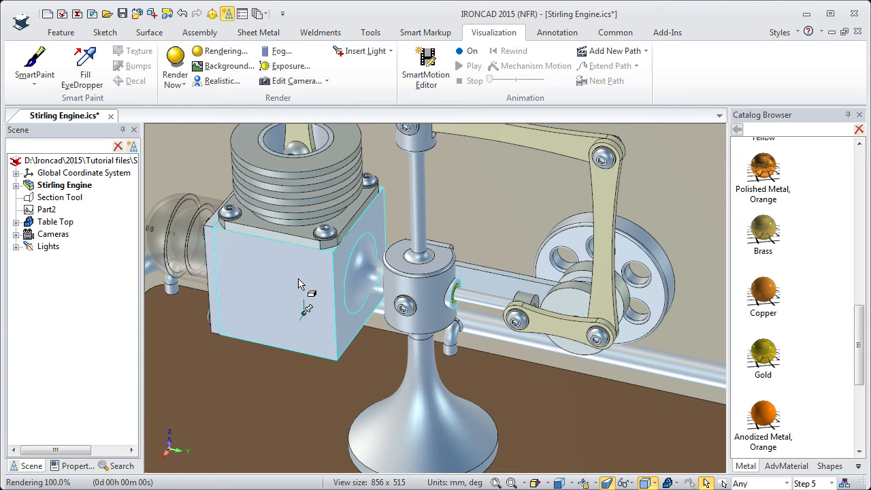
# - Copy the Crankcase's SmartPaint style with the Fill EyeDropper to the adjoining plate and nearby engine parts
pyautogui.click(90, 63)
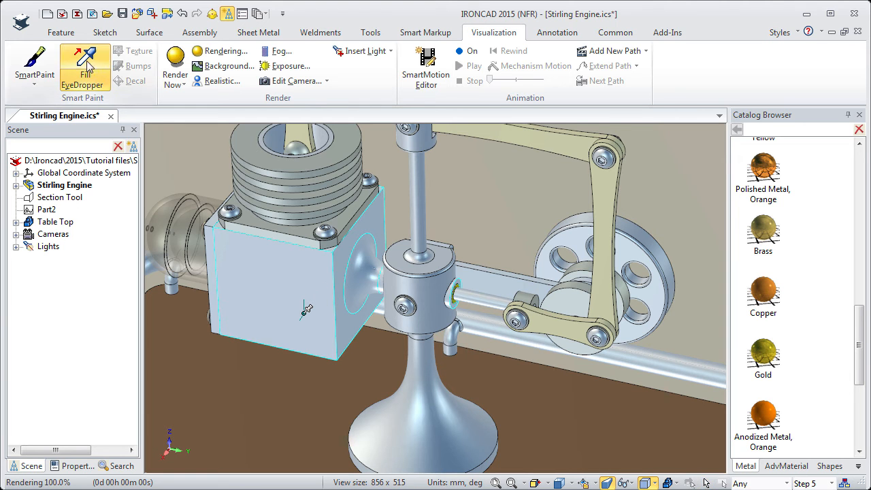
pyautogui.click(277, 275)
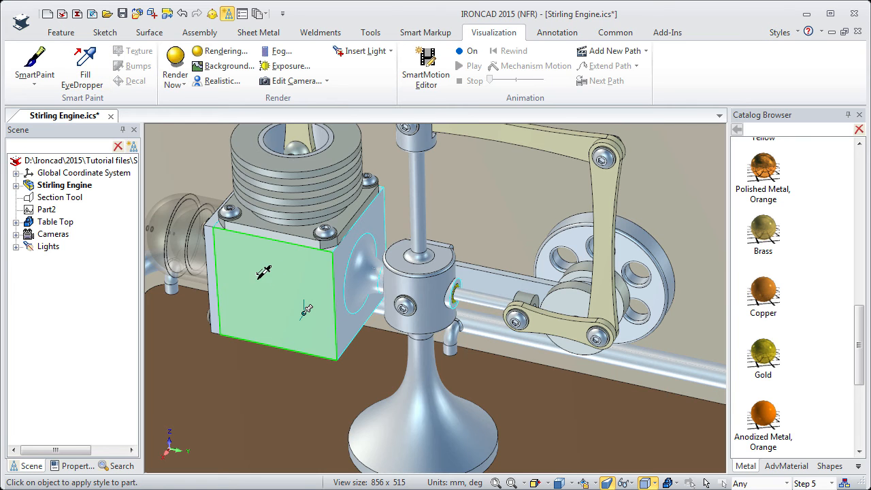
pyautogui.click(212, 261)
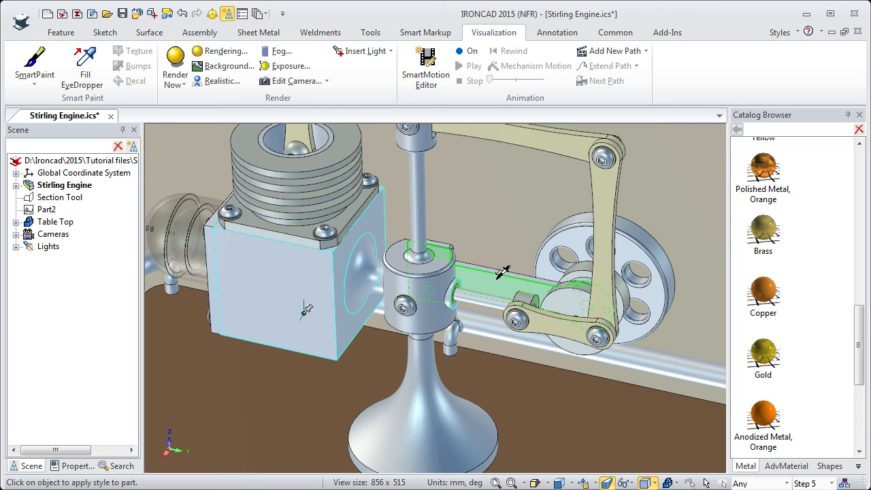
pyautogui.click(473, 385)
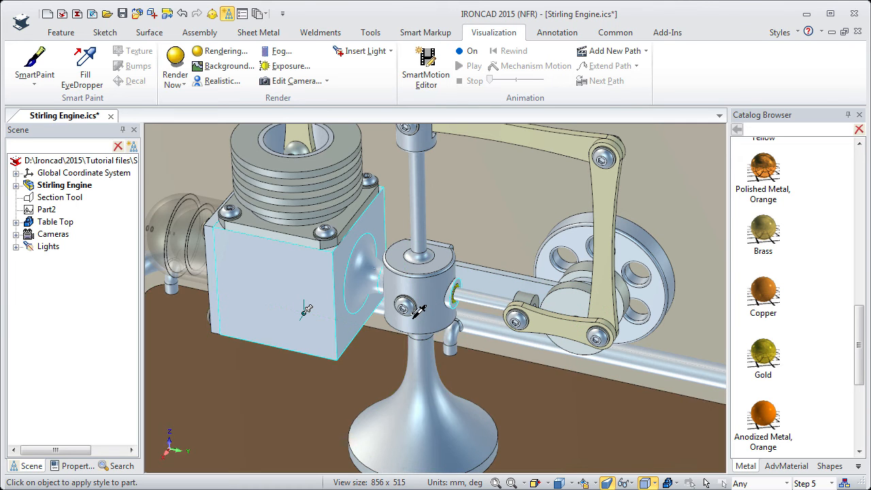
# - Render the whole engine scene to check the new reflections and finishes, and close the rendering without saving it
pyautogui.scroll(-5, 423, 353)
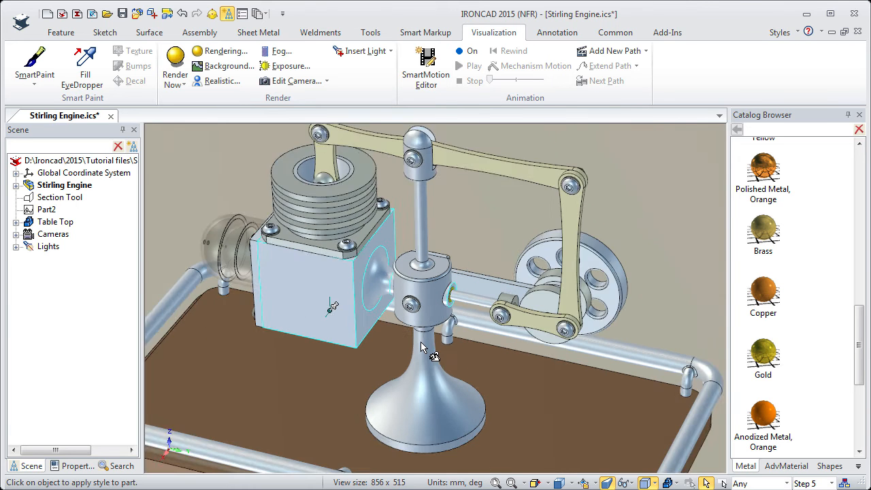
pyautogui.moveTo(424, 353); pyautogui.dragTo(427, 317, button='middle')
pyautogui.click(178, 65)
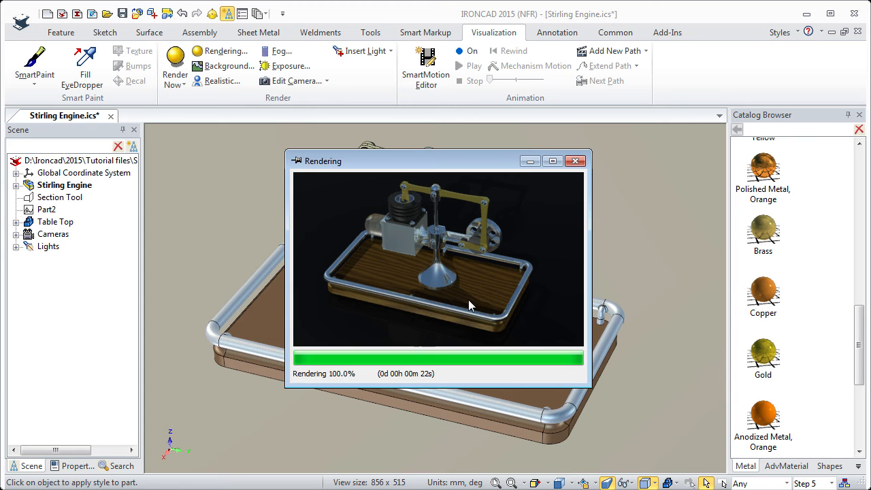
pyautogui.click(575, 162)
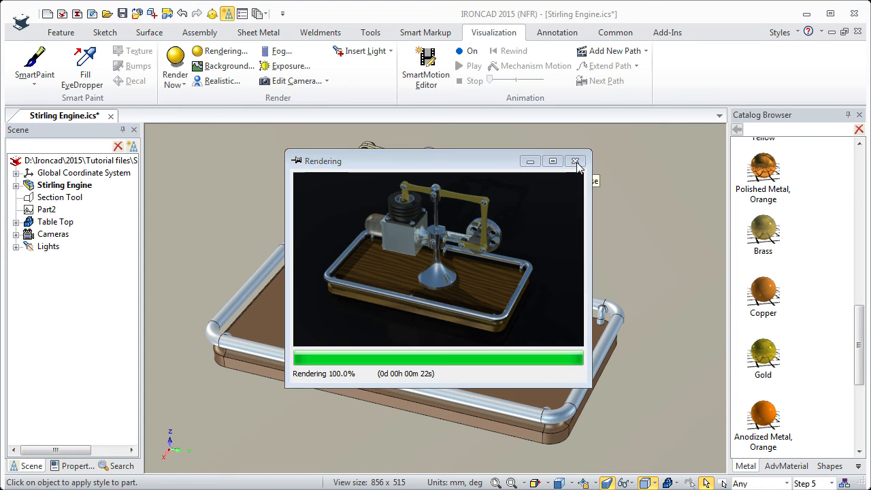
pyautogui.click(492, 289)
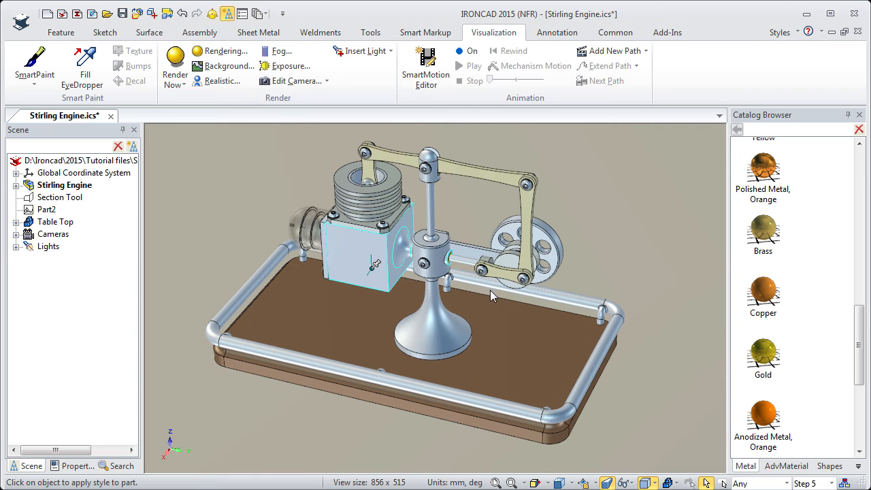
# - Insert a white area light with brightness 1.00 and cast shadows over the engine's base, making the scene lights visible for editing
pyautogui.click(360, 52)
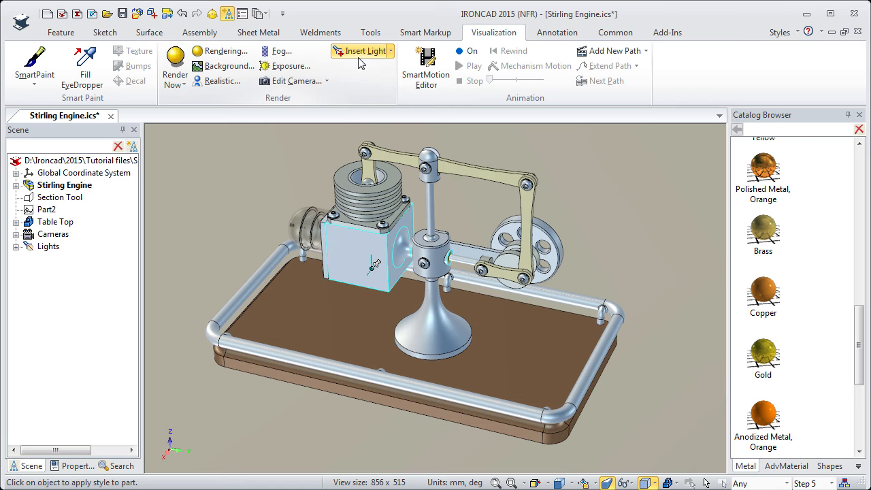
pyautogui.click(487, 350)
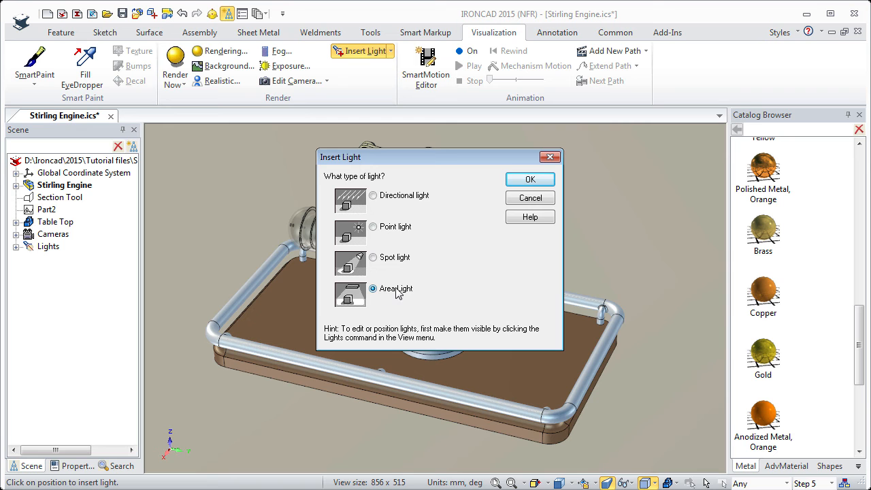
pyautogui.click(530, 181)
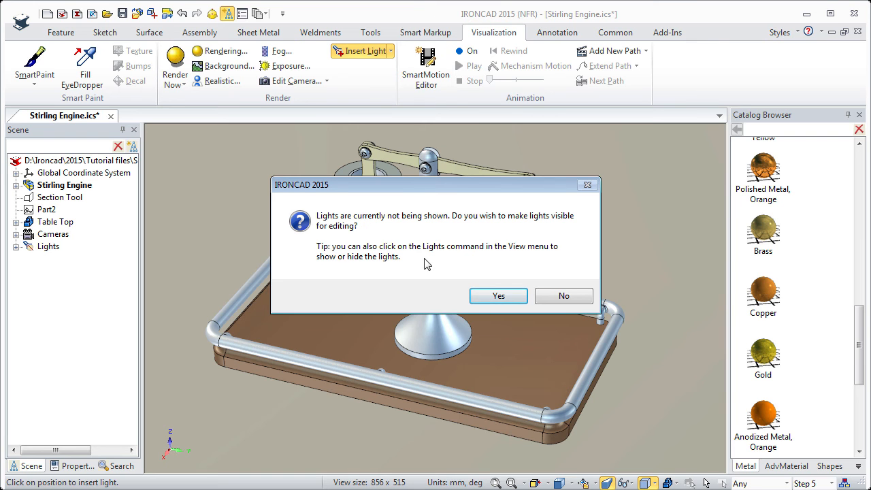
pyautogui.click(496, 297)
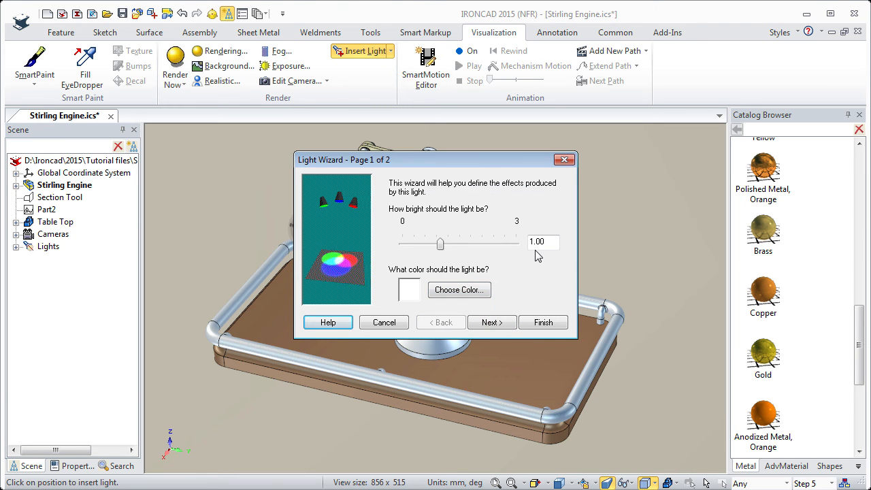
pyautogui.click(491, 323)
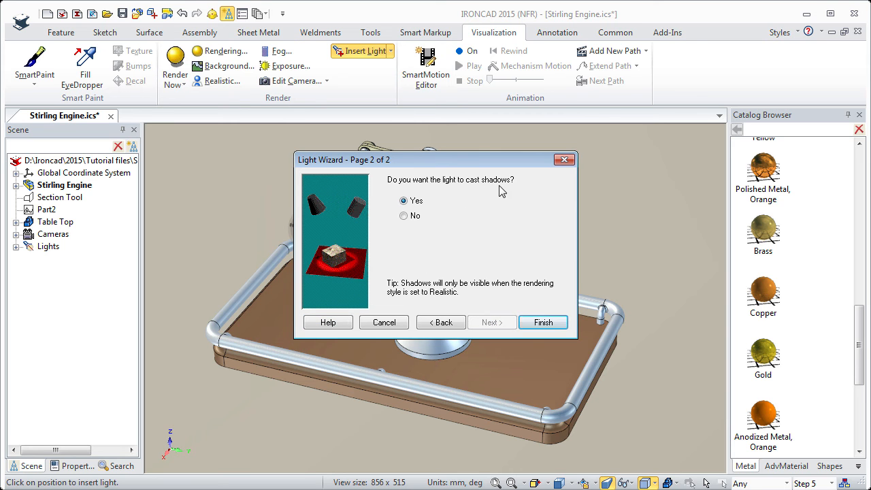
pyautogui.click(543, 322)
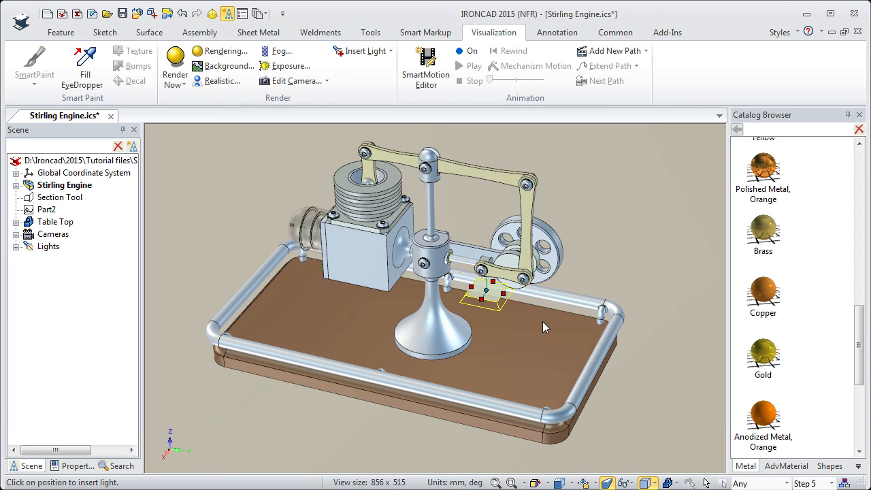
# - Stretch the area light's rectangle in length and width until it roughly covers the engine's rectangular base
pyautogui.click(484, 321)
pyautogui.moveTo(464, 335); pyautogui.dragTo(467, 370)
pyautogui.moveTo(466, 371); pyautogui.dragTo(467, 377, button='middle')
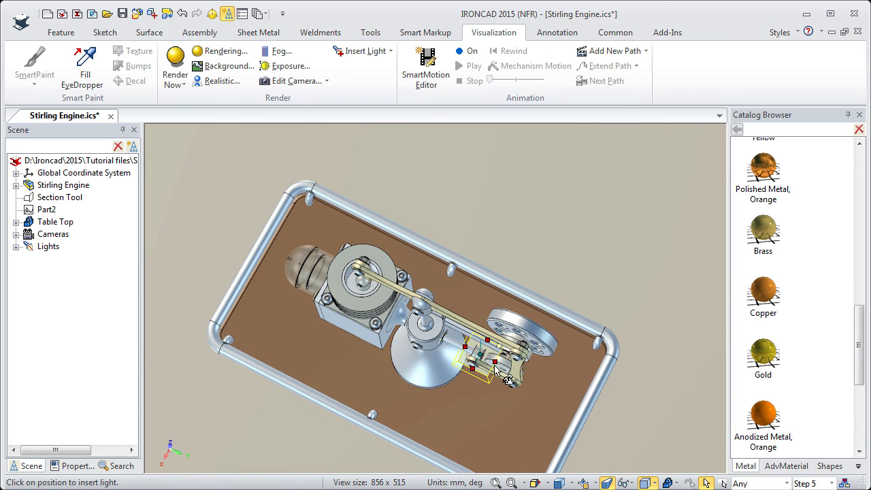
pyautogui.moveTo(501, 361); pyautogui.dragTo(578, 403)
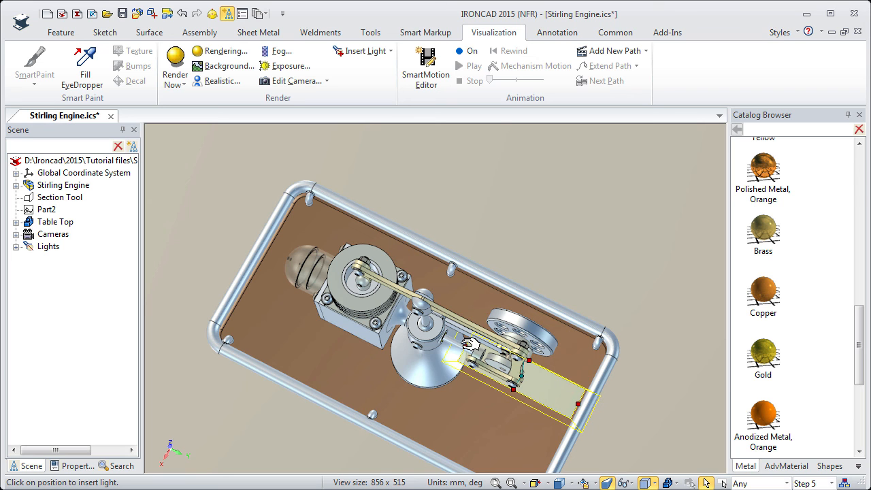
pyautogui.moveTo(466, 346); pyautogui.dragTo(275, 257)
pyautogui.moveTo(428, 309); pyautogui.dragTo(449, 277)
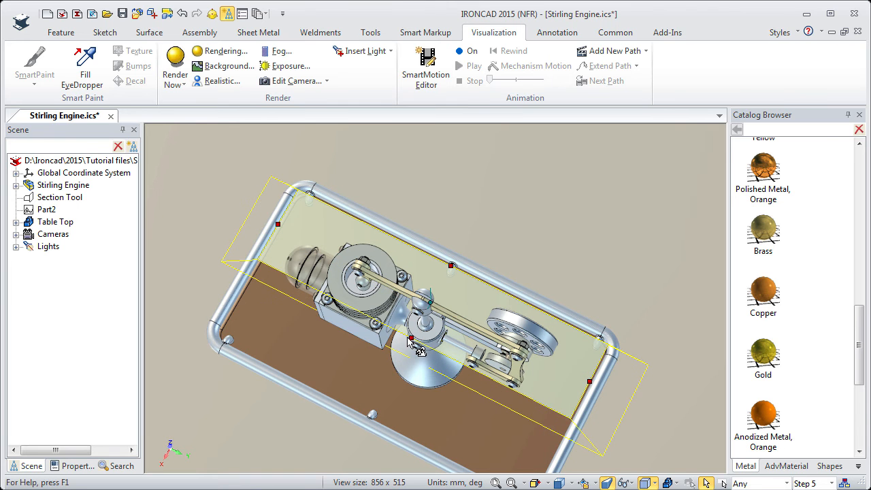
pyautogui.moveTo(411, 338); pyautogui.dragTo(368, 419)
# - Raise the area light 400 mm vertically above the engine with the TriBall
pyautogui.moveTo(438, 393); pyautogui.dragTo(443, 352, button='middle')
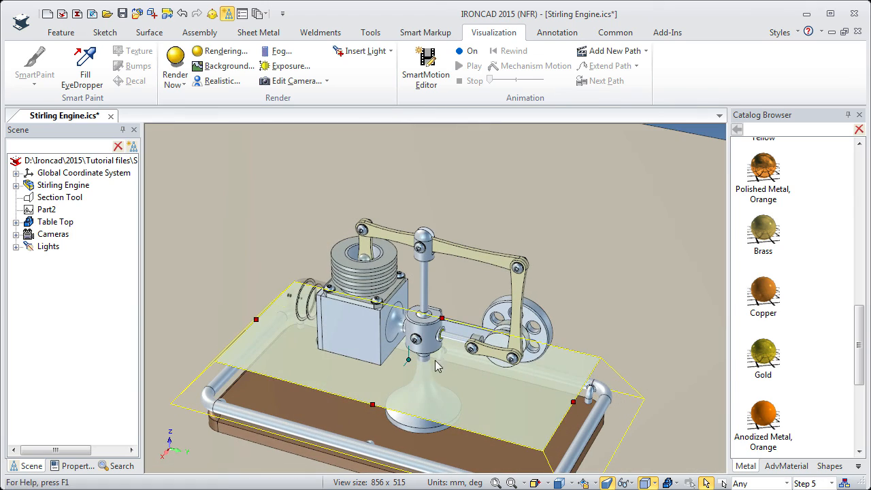
pyautogui.keyDown('shift'); pyautogui.moveTo(433, 395); pyautogui.dragTo(418, 292, button='middle'); pyautogui.keyUp('shift')
pyautogui.moveTo(426, 347); pyautogui.dragTo(427, 319, button='middle')
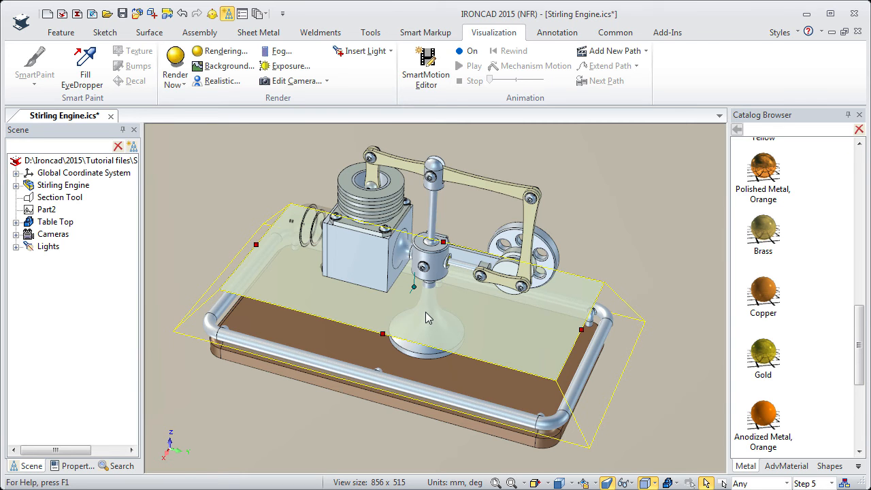
pyautogui.click(213, 13)
pyautogui.moveTo(443, 242); pyautogui.dragTo(420, 158)
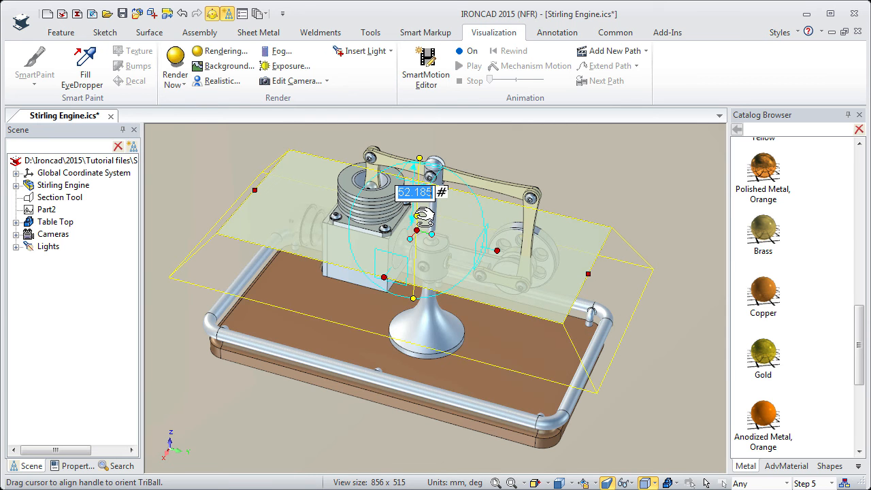
pyautogui.write('400')
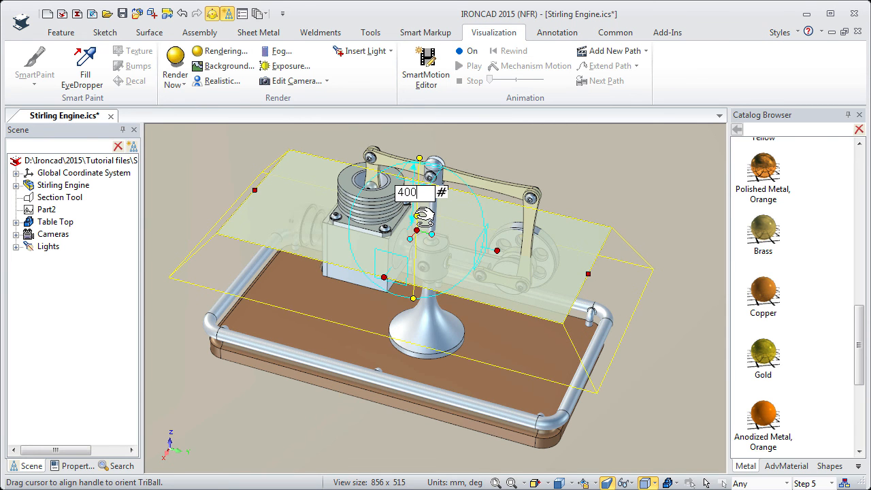
pyautogui.press('Return')
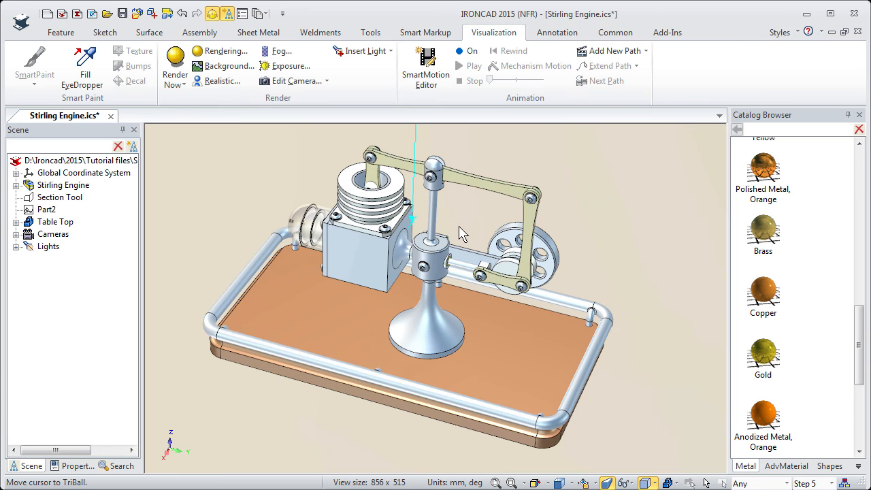
# - Move the area light 300 mm horizontally along the base's length, out past the flywheel end
pyautogui.scroll(-2, 463, 234)
pyautogui.keyDown('shift'); pyautogui.moveTo(477, 233); pyautogui.dragTo(452, 351, button='middle'); pyautogui.keyUp('shift')
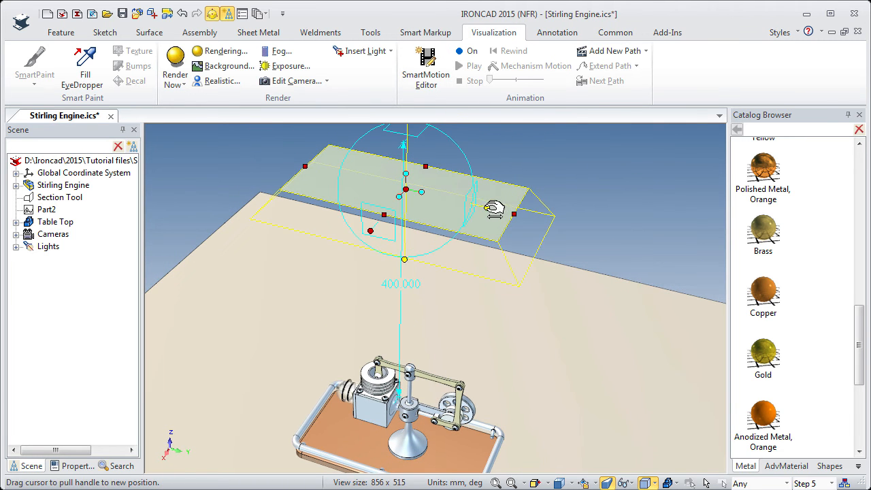
pyautogui.moveTo(501, 209); pyautogui.dragTo(572, 226)
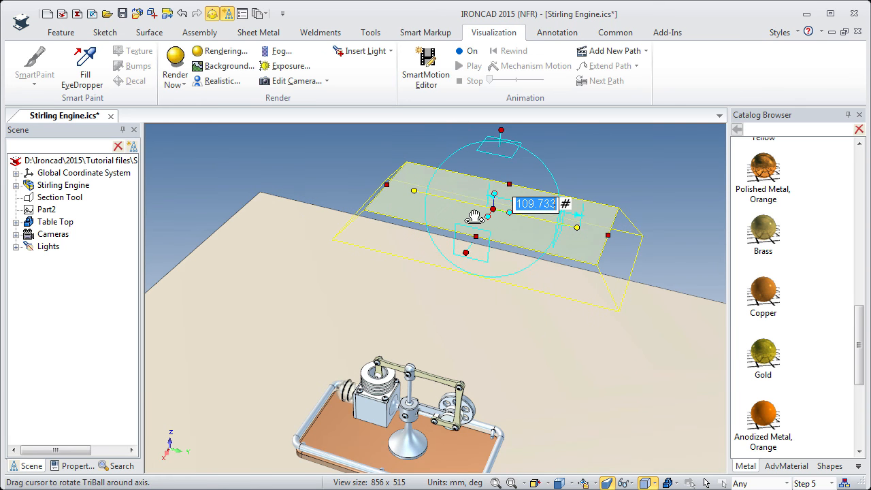
pyautogui.write('300')
pyautogui.press('Return')
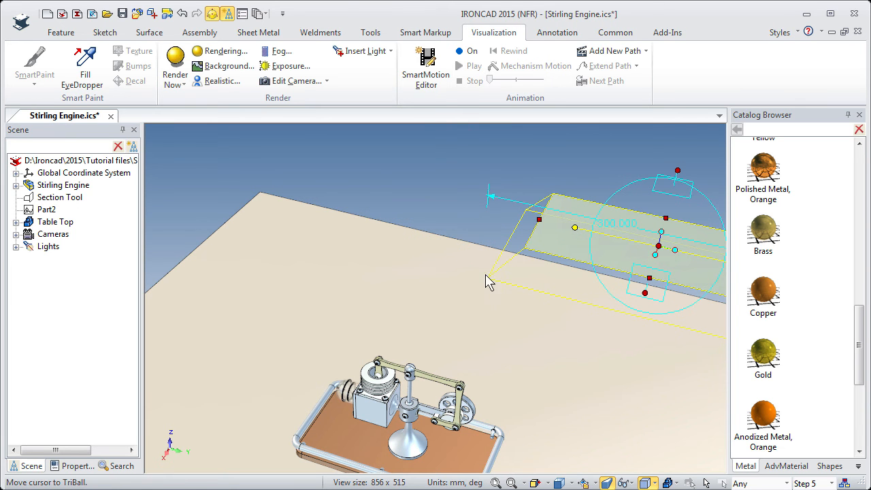
# - Tilt the area light 30° about its horizontal crosswise axis so that it faces the engine
pyautogui.keyDown('shift'); pyautogui.moveTo(548, 343); pyautogui.dragTo(402, 310, button='middle'); pyautogui.keyUp('shift')
pyautogui.moveTo(516, 345); pyautogui.dragTo(490, 355, button='middle')
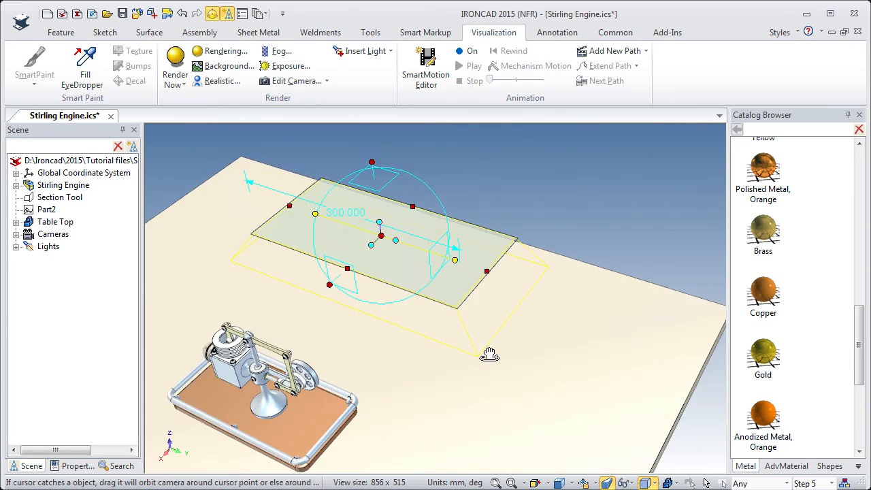
pyautogui.click(332, 285)
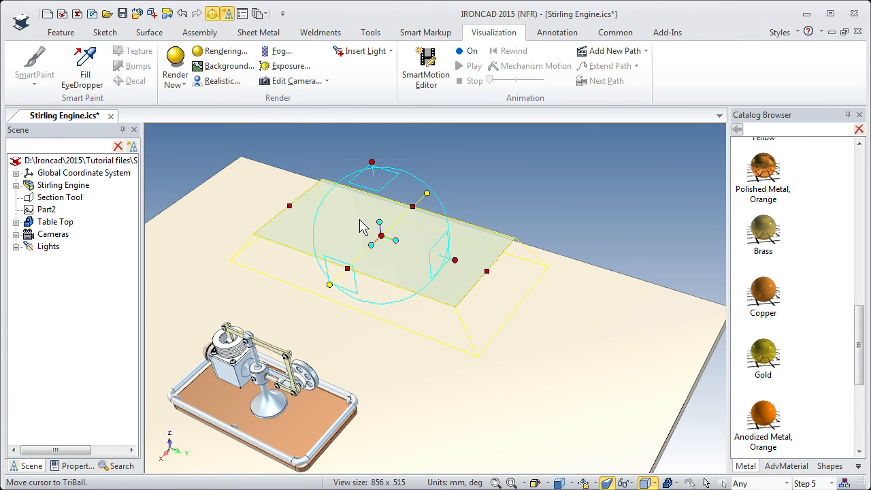
pyautogui.moveTo(336, 230); pyautogui.dragTo(361, 245)
pyautogui.write('3')
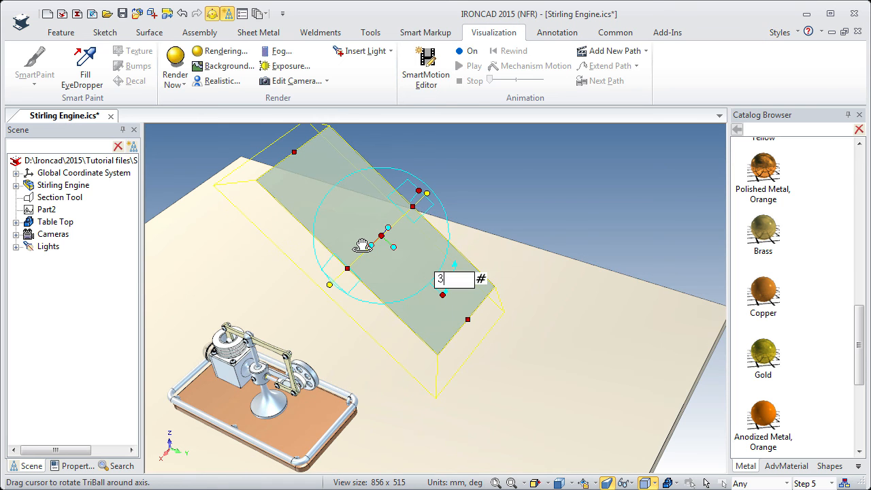
pyautogui.write('0')
pyautogui.press('Return')
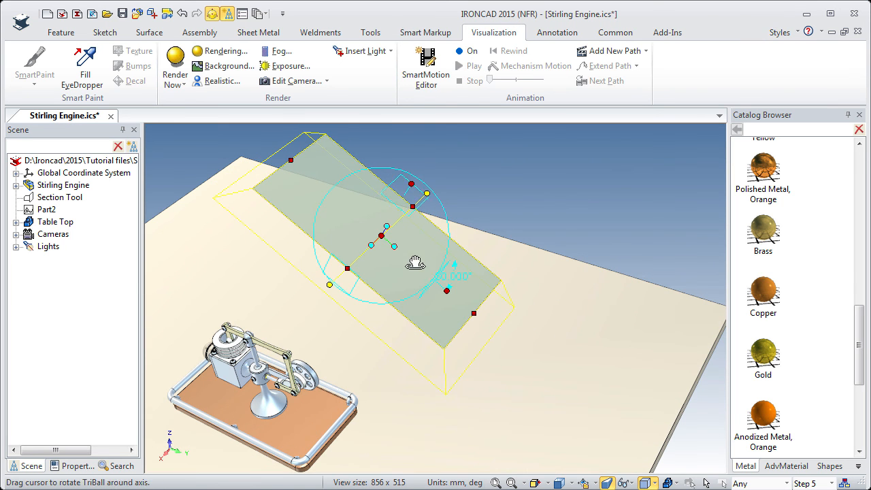
# - Rotate the area light 90° about the axis perpendicular to its face, and leave the TriBall
pyautogui.moveTo(410, 229); pyautogui.dragTo(430, 246, button='middle')
pyautogui.click(425, 174)
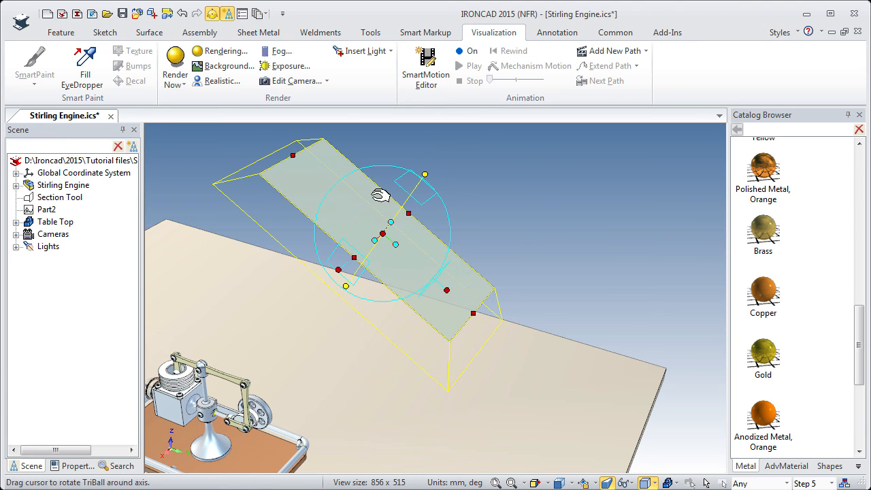
pyautogui.moveTo(342, 220); pyautogui.dragTo(403, 269)
pyautogui.write('90')
pyautogui.press('Return')
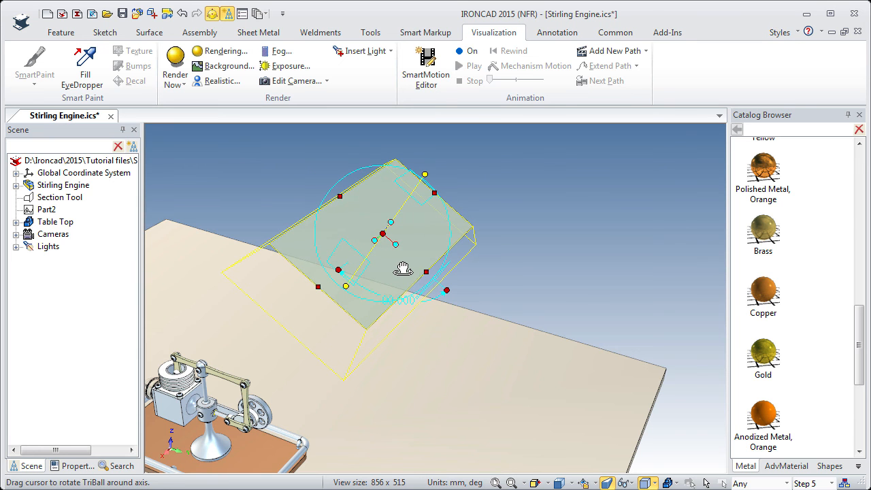
pyautogui.click(214, 15)
# - Render the engine from its saved camera view to check the new area light, and close the rendering without saving it
pyautogui.moveTo(412, 255); pyautogui.dragTo(399, 277, button='middle')
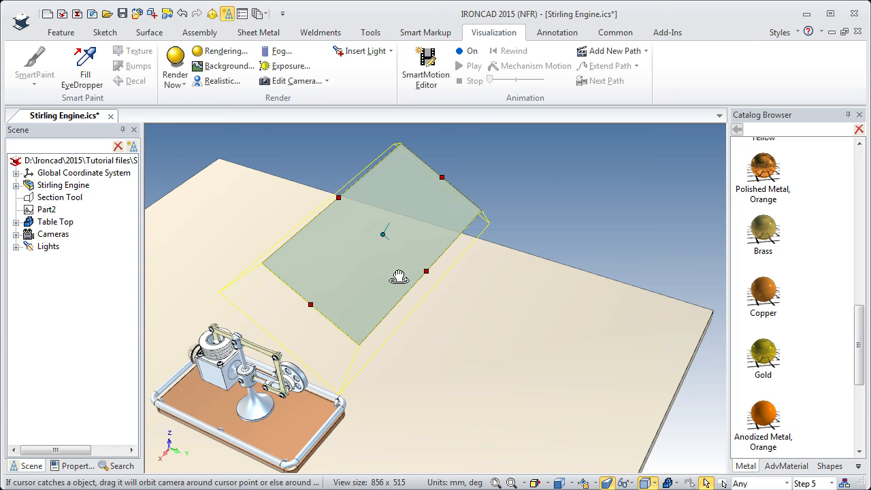
pyautogui.moveTo(415, 255); pyautogui.dragTo(467, 215, button='middle')
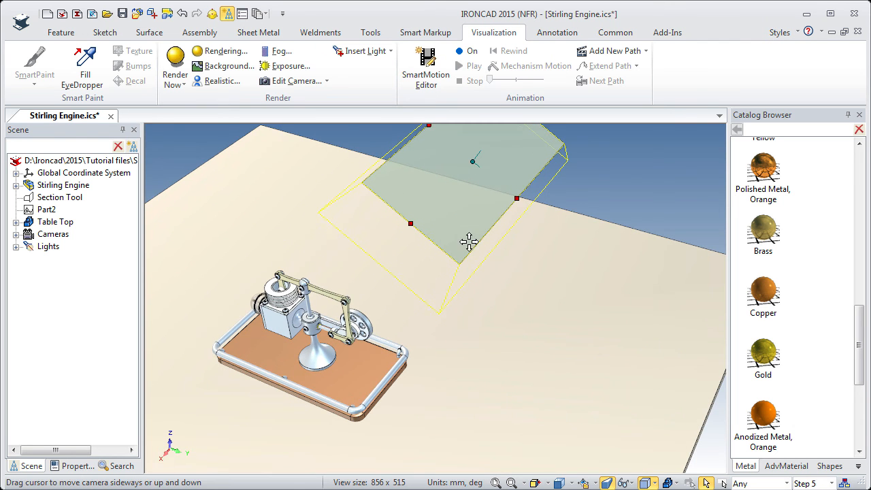
pyautogui.click(595, 483)
pyautogui.click(602, 378)
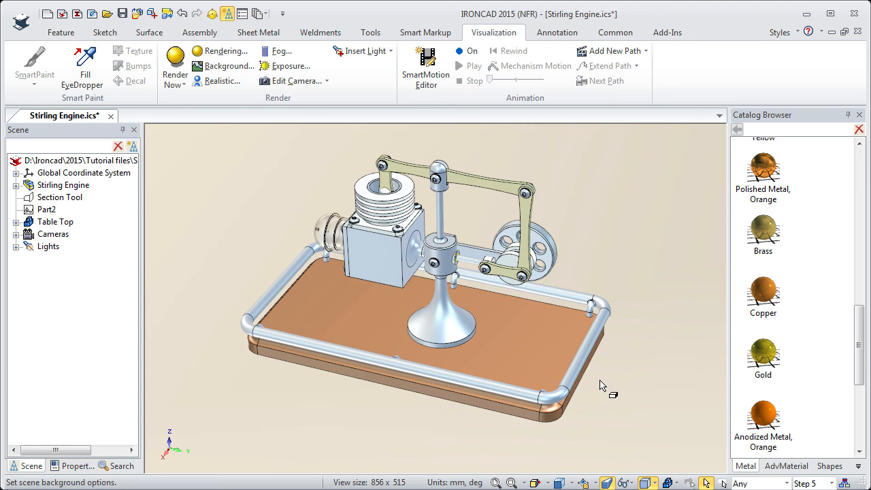
pyautogui.click(175, 58)
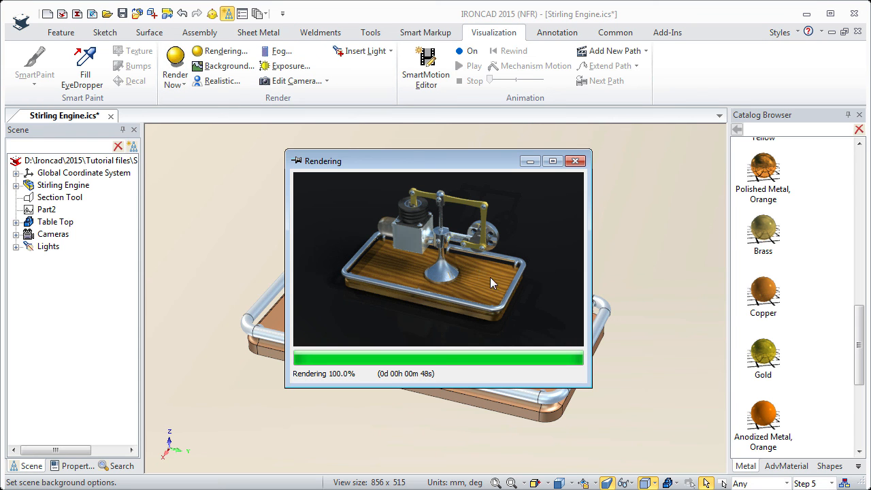
pyautogui.click(575, 162)
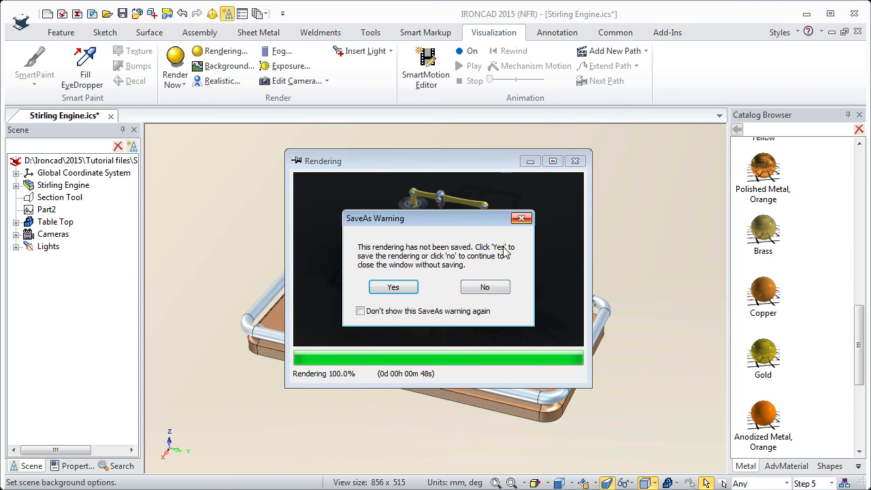
pyautogui.click(490, 289)
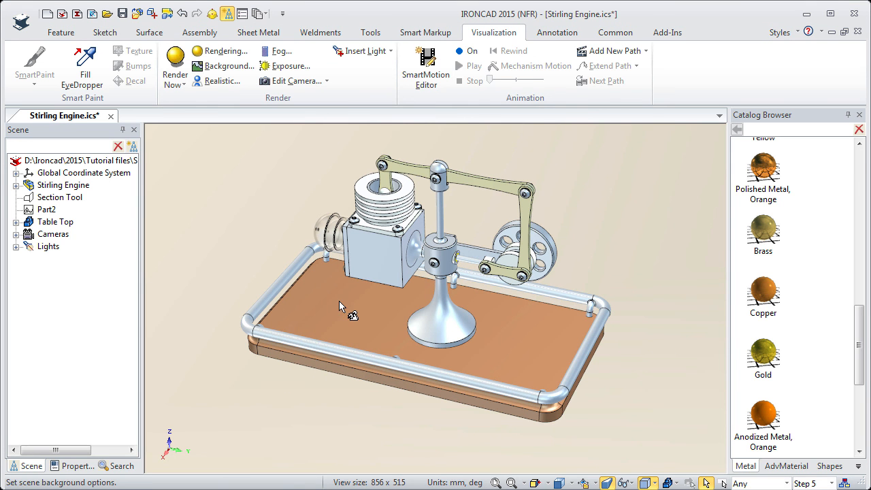
# - Turn off shadow casting for DirLight1 and check the Cast Shadows setting of the other directional lights
pyautogui.click(16, 247)
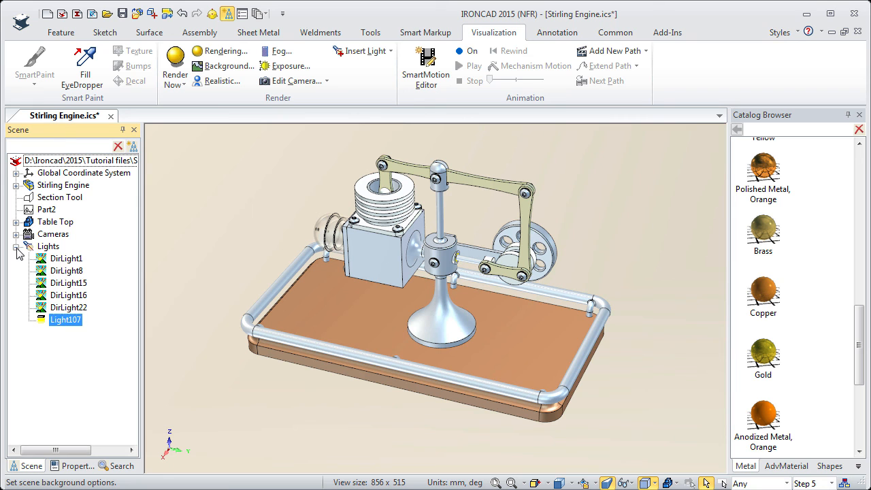
pyautogui.rightClick(60, 259)
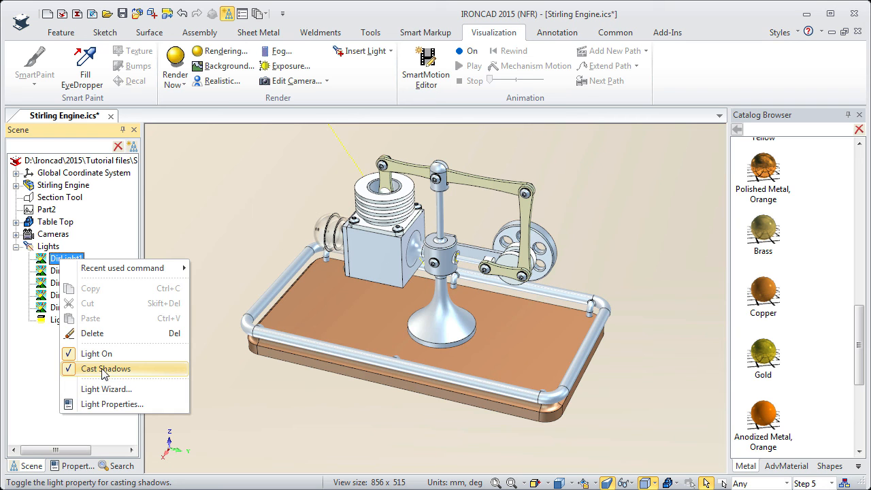
pyautogui.click(104, 370)
pyautogui.rightClick(61, 273)
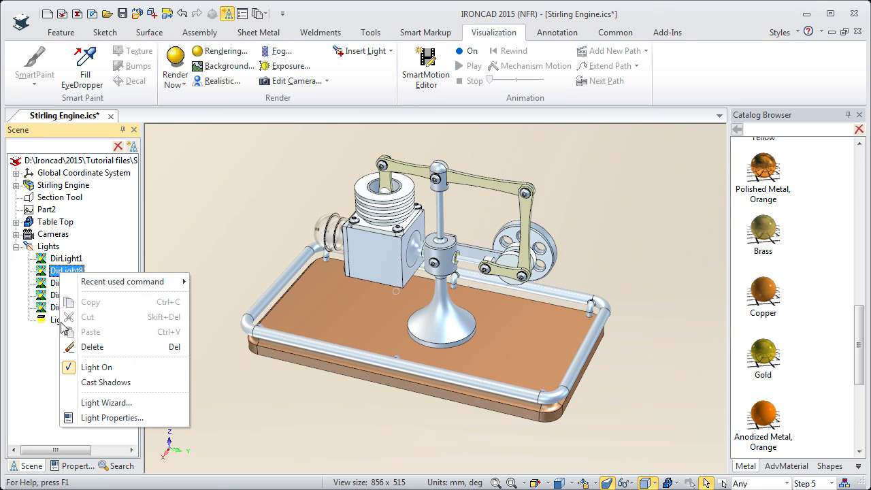
pyautogui.click(104, 381)
pyautogui.rightClick(48, 283)
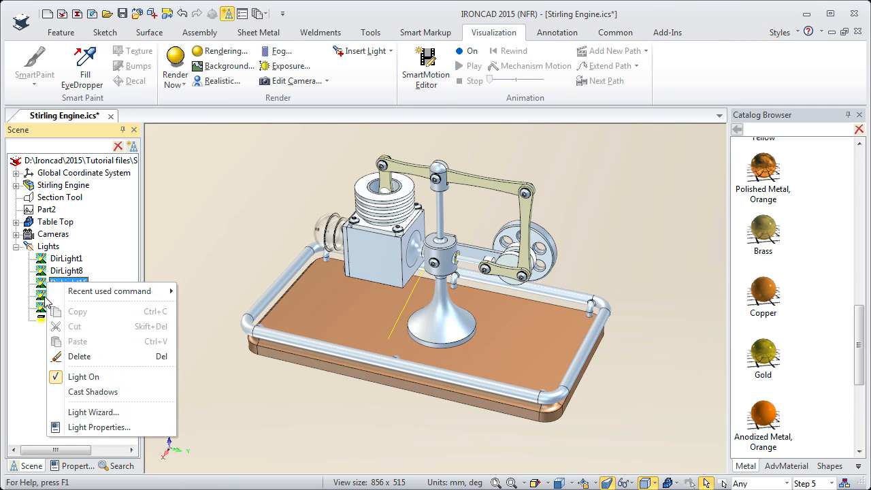
pyautogui.rightClick(42, 296)
pyautogui.rightClick(40, 308)
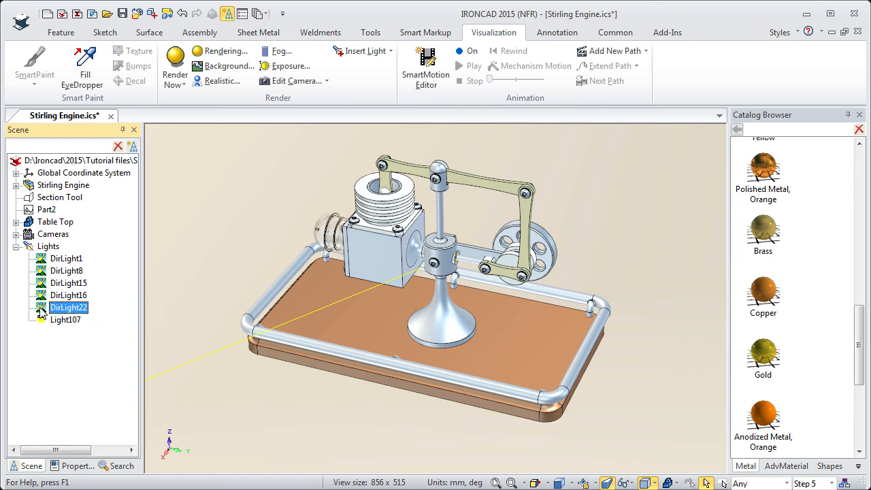
pyautogui.click(77, 418)
# - Set the rendering's image size to a custom width of 900 and height of 600 in the render options
pyautogui.click(182, 85)
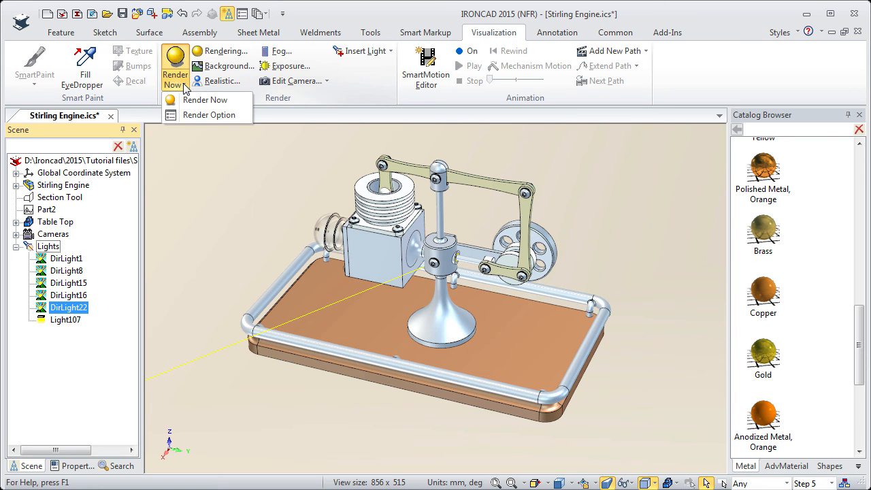
pyautogui.click(190, 113)
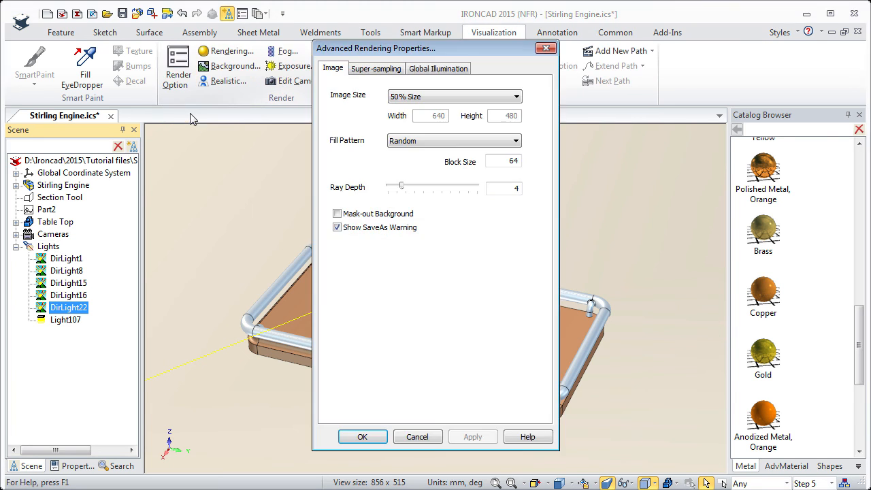
pyautogui.click(416, 99)
pyautogui.click(416, 144)
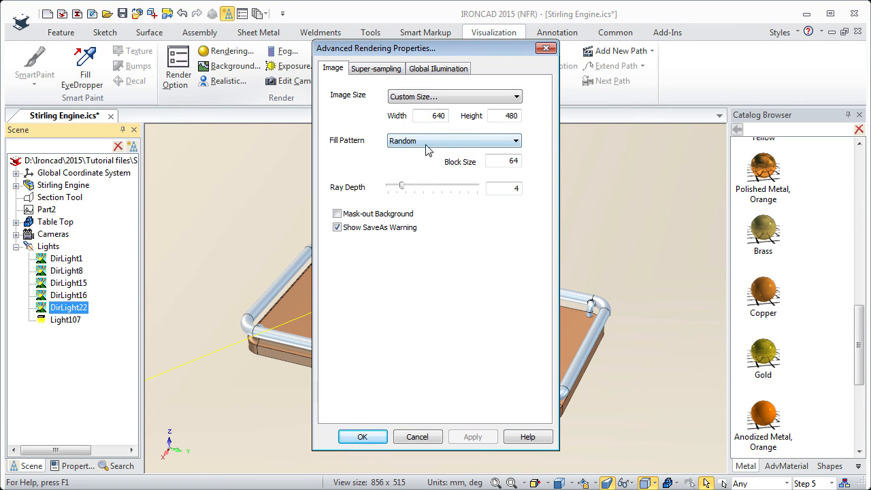
pyautogui.moveTo(430, 116); pyautogui.dragTo(456, 117)
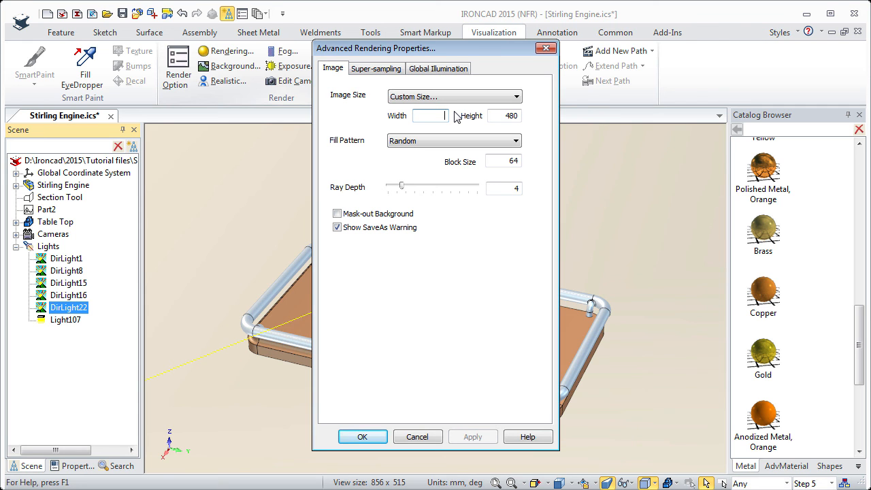
pyautogui.write('900')
pyautogui.moveTo(503, 115); pyautogui.dragTo(521, 115)
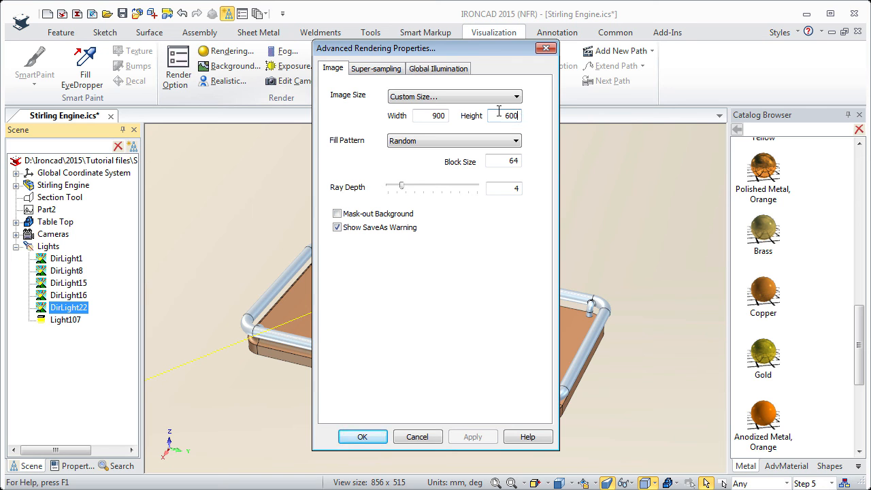
# - Set the super-sampling quality to High with initial jitter enabled and Bilinear filtering, and accept the rendering properties
pyautogui.click(375, 69)
pyautogui.click(422, 99)
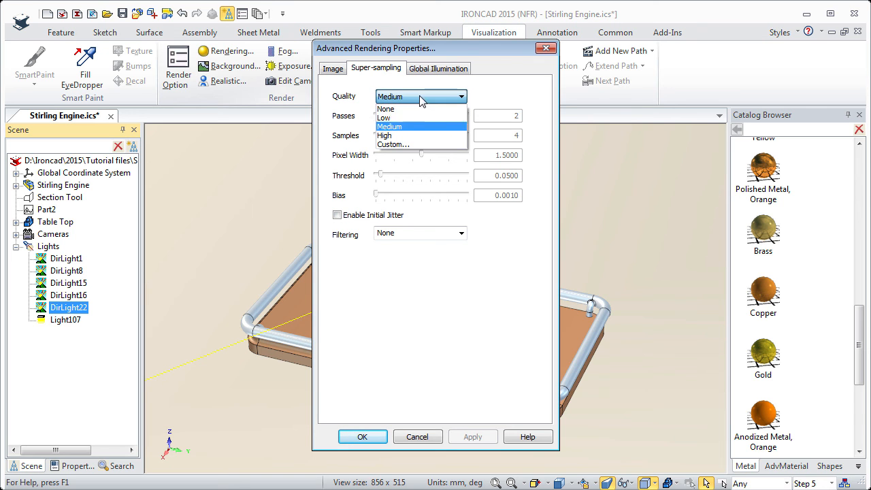
pyautogui.click(395, 136)
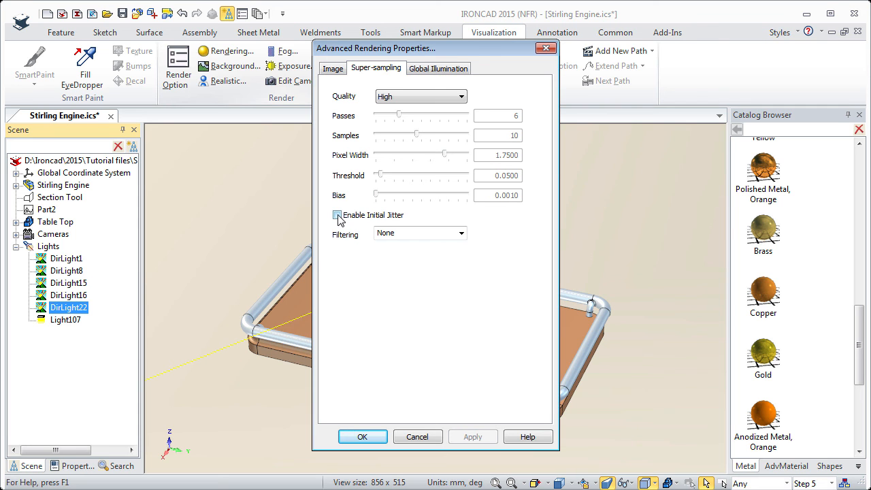
pyautogui.click(462, 234)
pyautogui.click(406, 254)
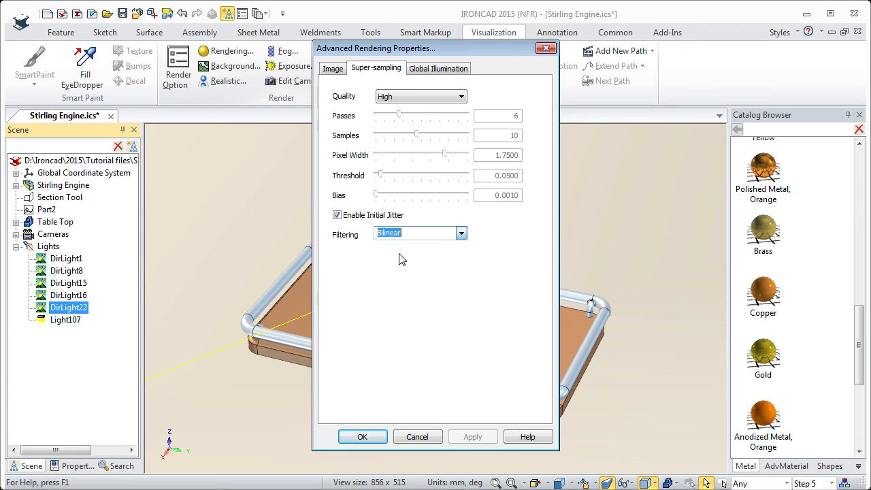
pyautogui.click(363, 436)
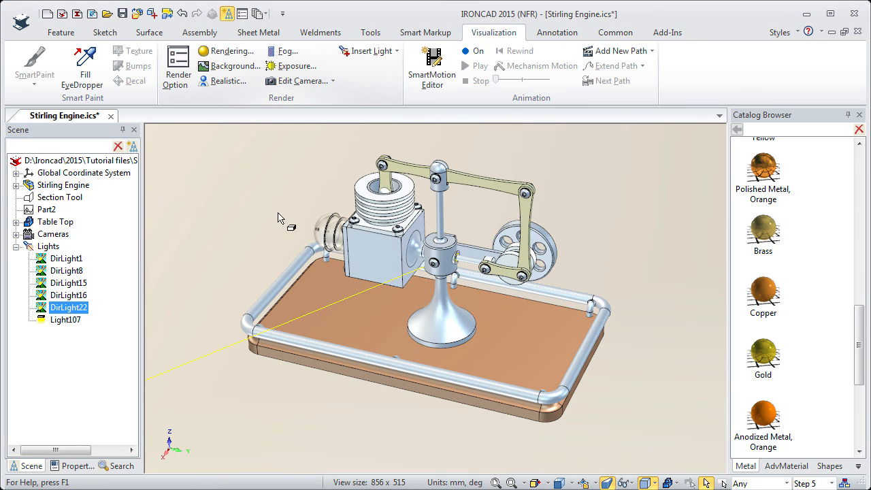
# - Render the engine at full quality and move the rendering window so the whole image can be seen
pyautogui.click(184, 85)
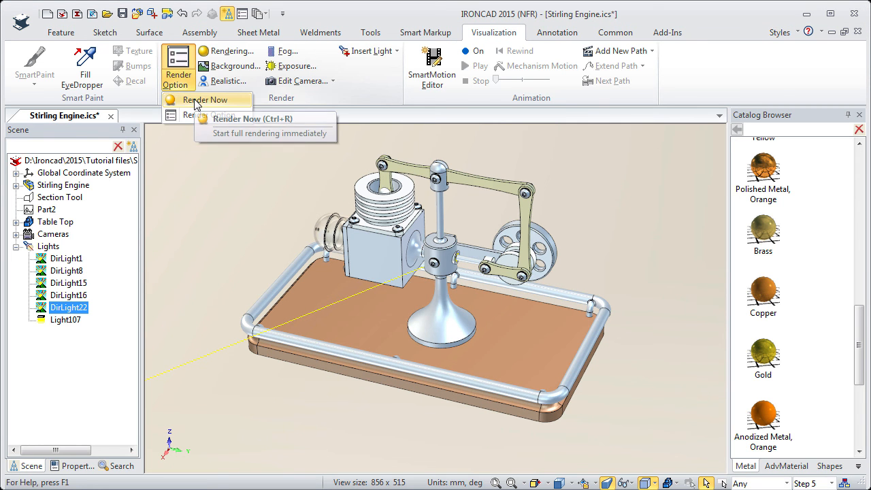
pyautogui.click(196, 100)
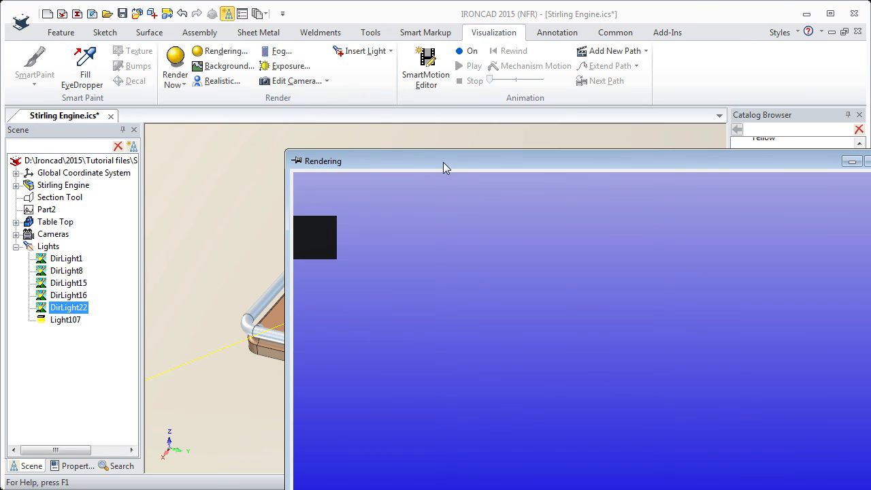
pyautogui.moveTo(443, 162); pyautogui.dragTo(280, 30)
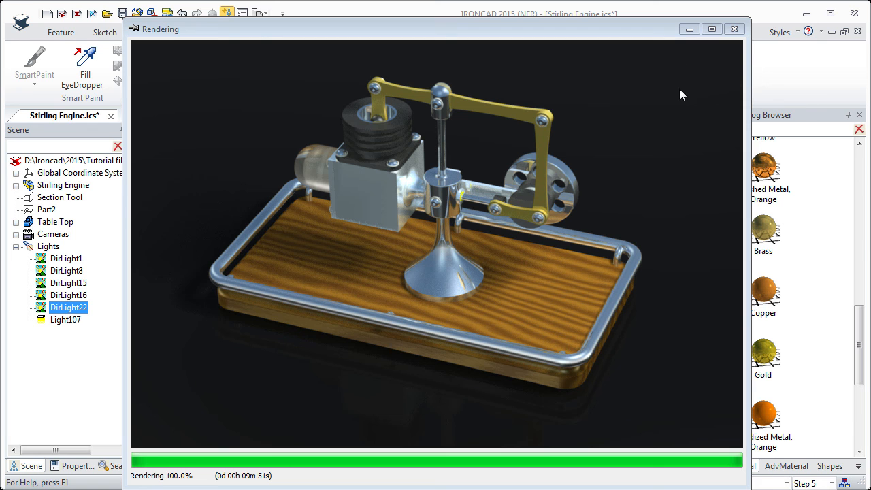
# - Close the finished rendering without saving the image, and save the Stirling Engine scene
pyautogui.rightClick(633, 132)
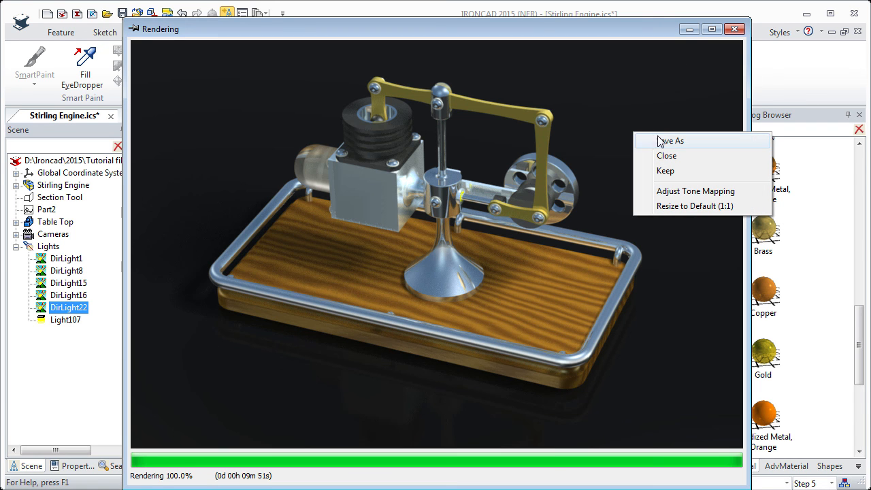
pyautogui.click(667, 157)
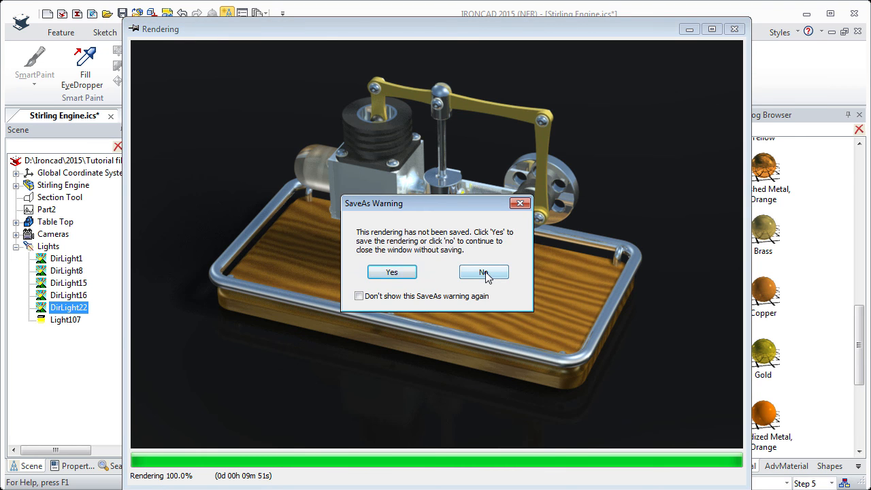
pyautogui.click(484, 272)
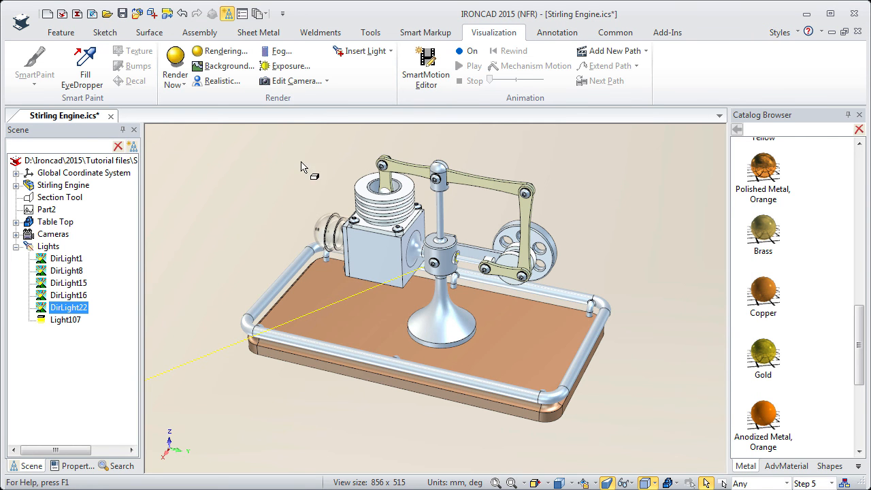
pyautogui.click(122, 14)
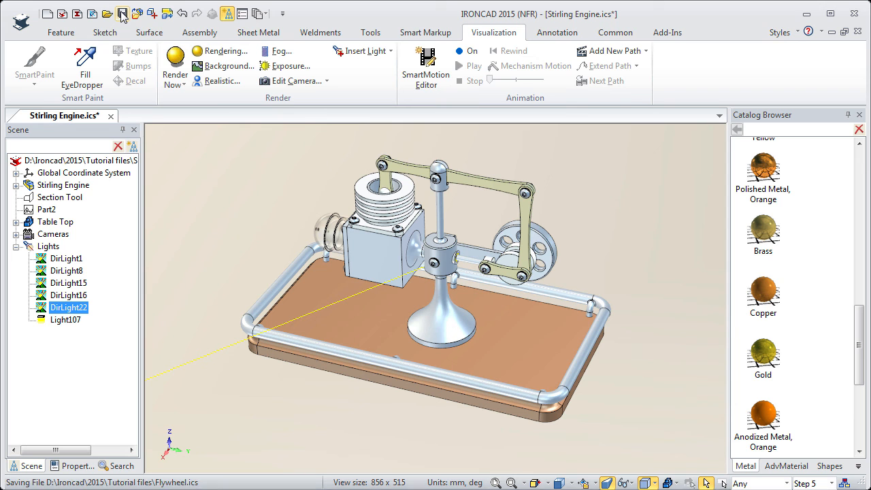